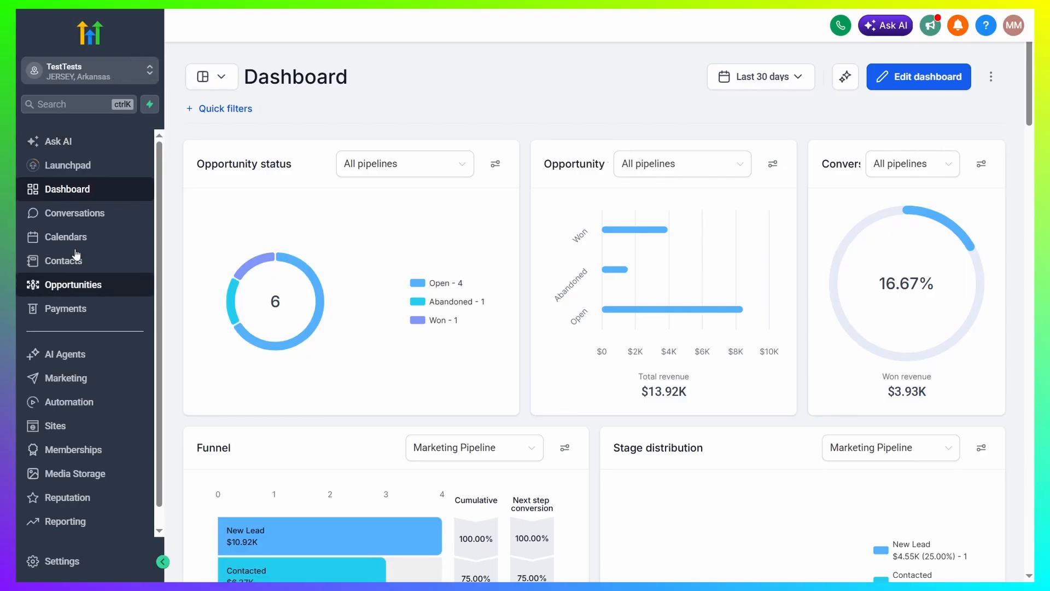
# Open the opportunities board and look over the stages of the Standard Test Pipeline
pyautogui.click(98, 287)
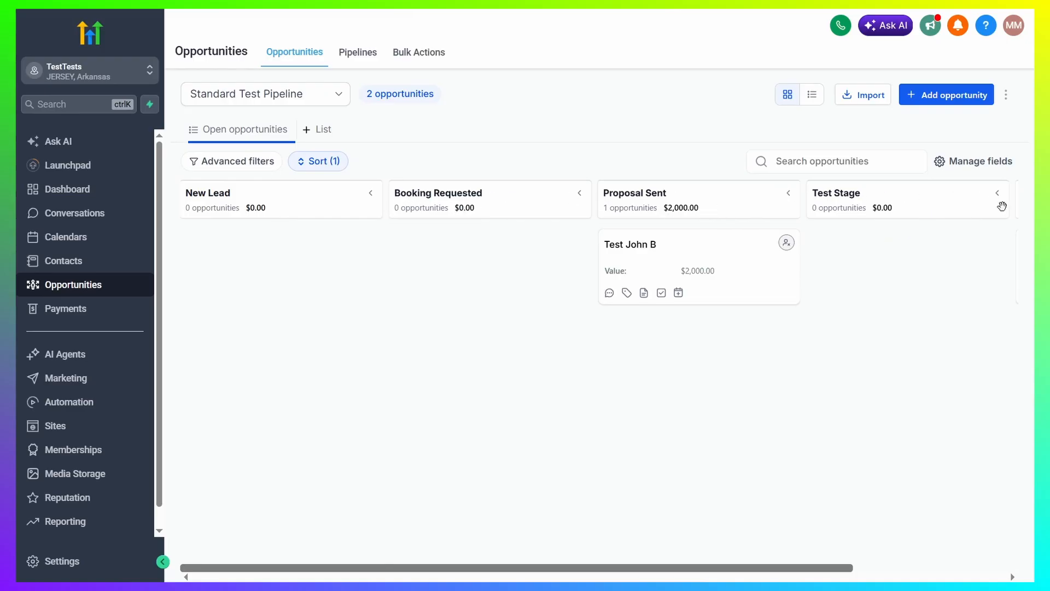
pyautogui.moveTo(569, 567); pyautogui.dragTo(445, 540)
pyautogui.moveTo(555, 521); pyautogui.dragTo(453, 492)
pyautogui.moveTo(390, 568); pyautogui.dragTo(356, 551)
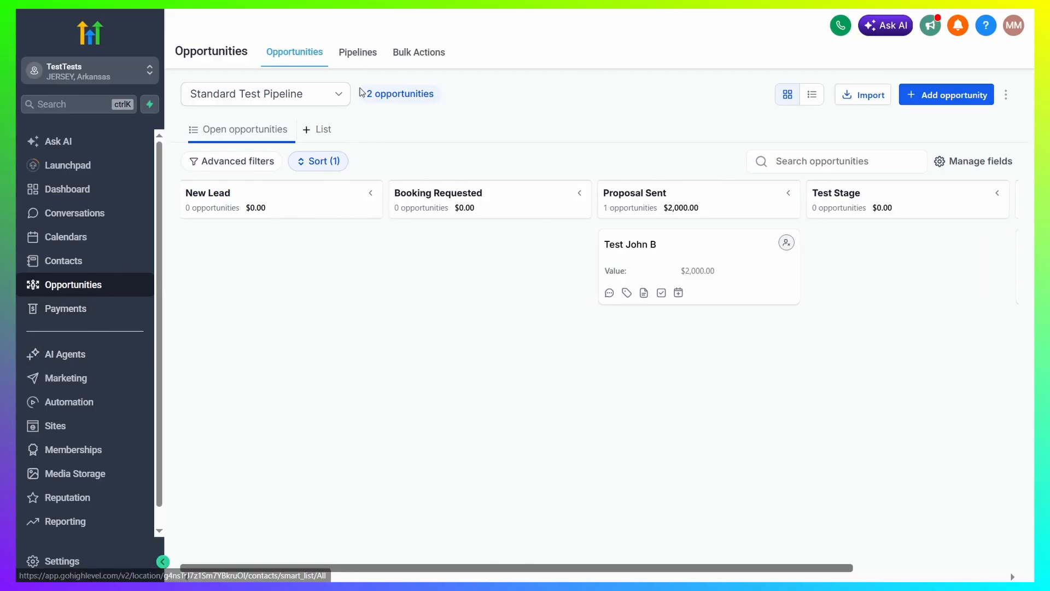
# Start a new pipeline from the pipelines list and name it CRM Test Pipeline
pyautogui.click(358, 52)
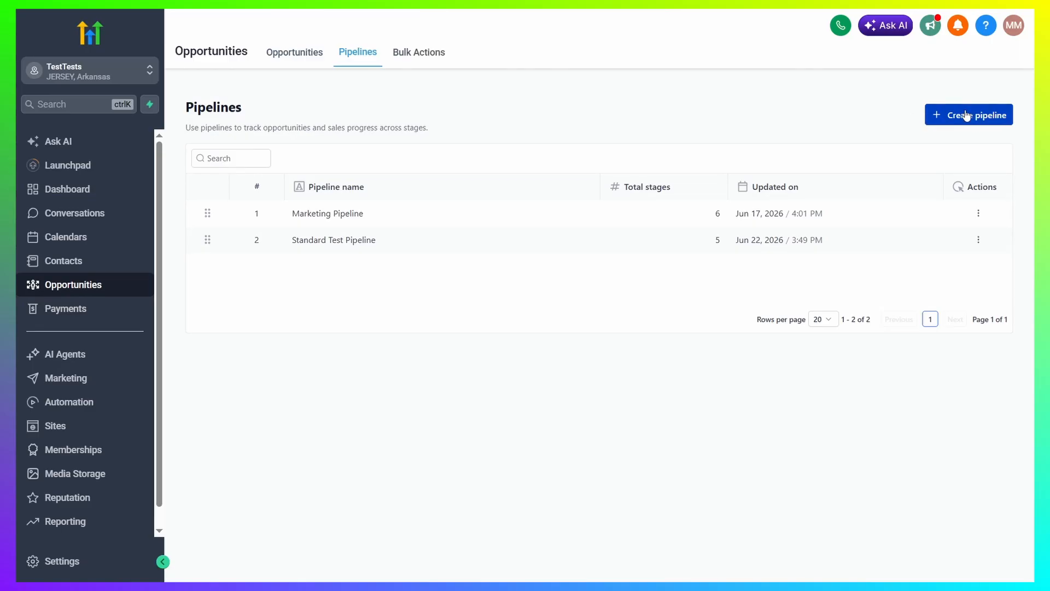
pyautogui.click(966, 115)
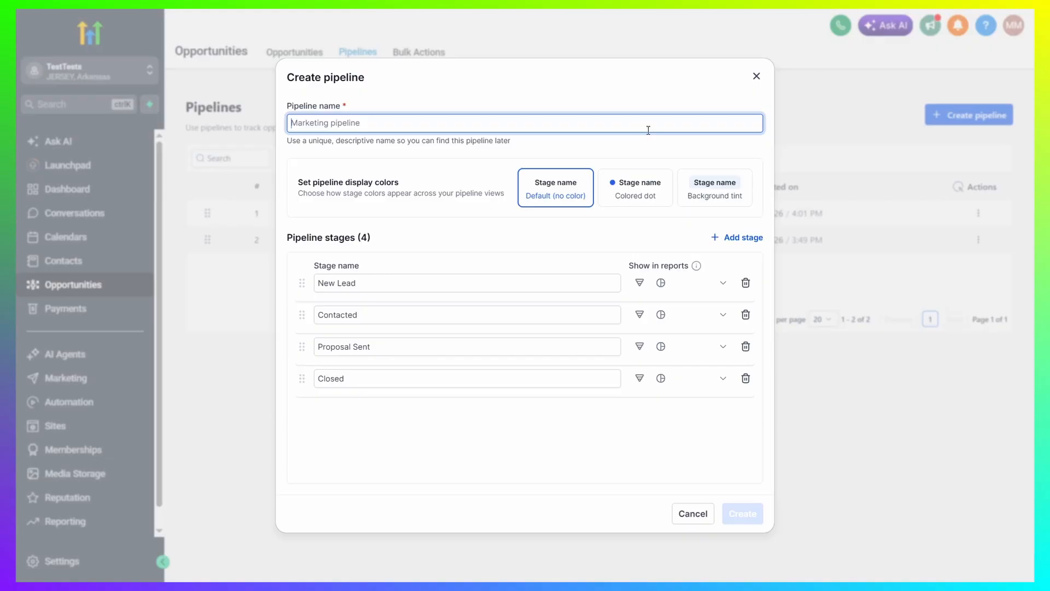
pyautogui.write('CRM Test Pipeline')
pyautogui.click(405, 168)
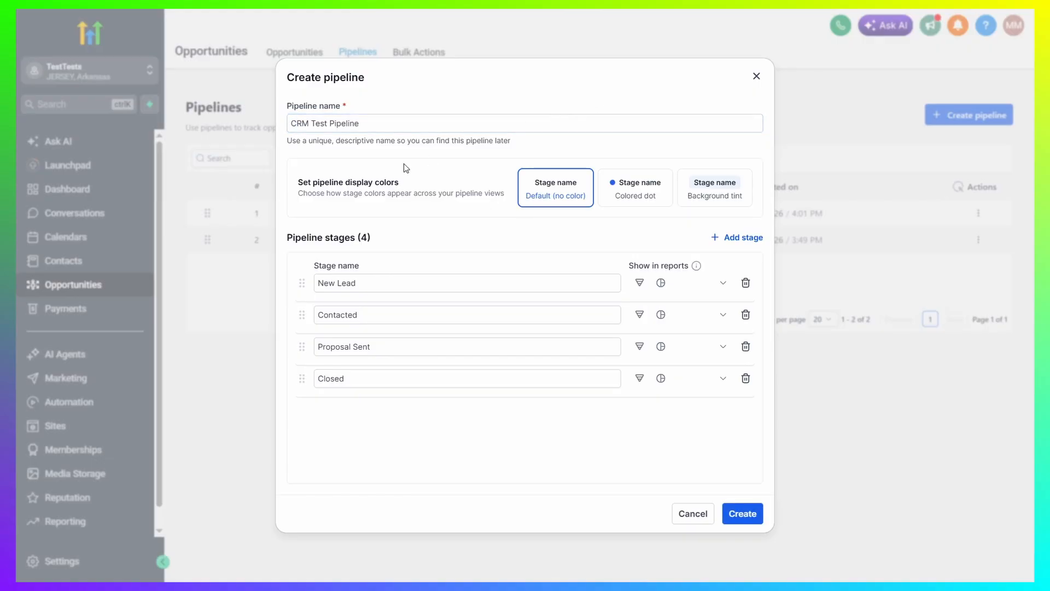
# Compare the stage display color styles and set the pipeline to Background tint
pyautogui.click(618, 196)
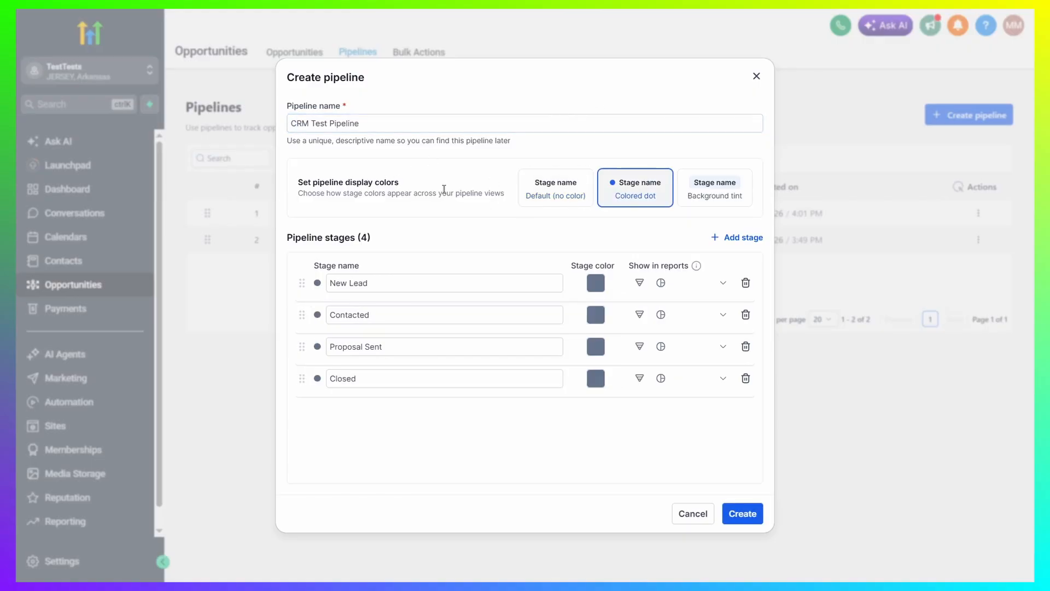
pyautogui.click(712, 192)
pyautogui.click(535, 192)
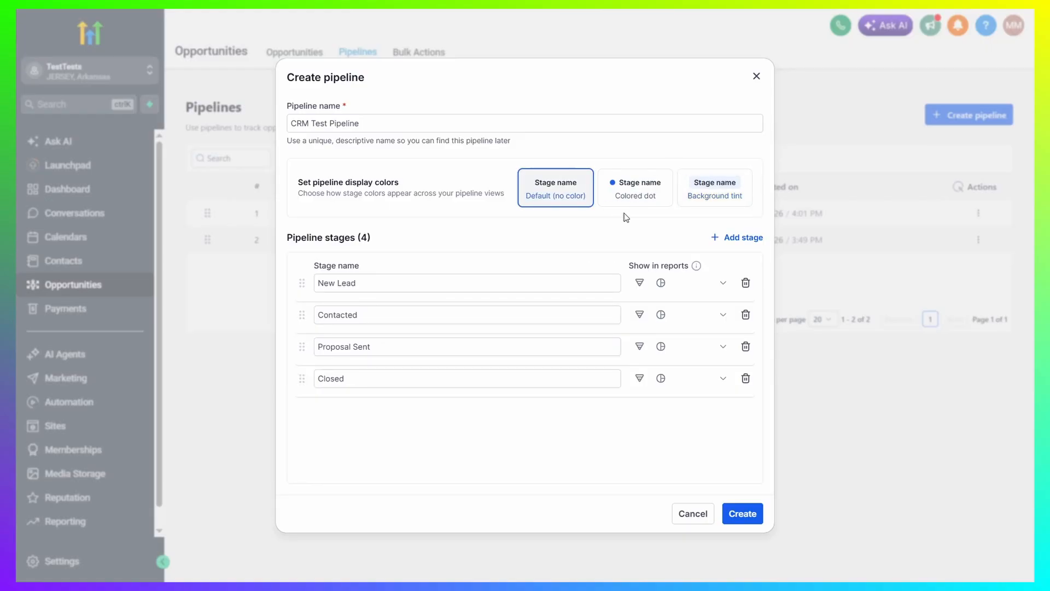
pyautogui.click(714, 195)
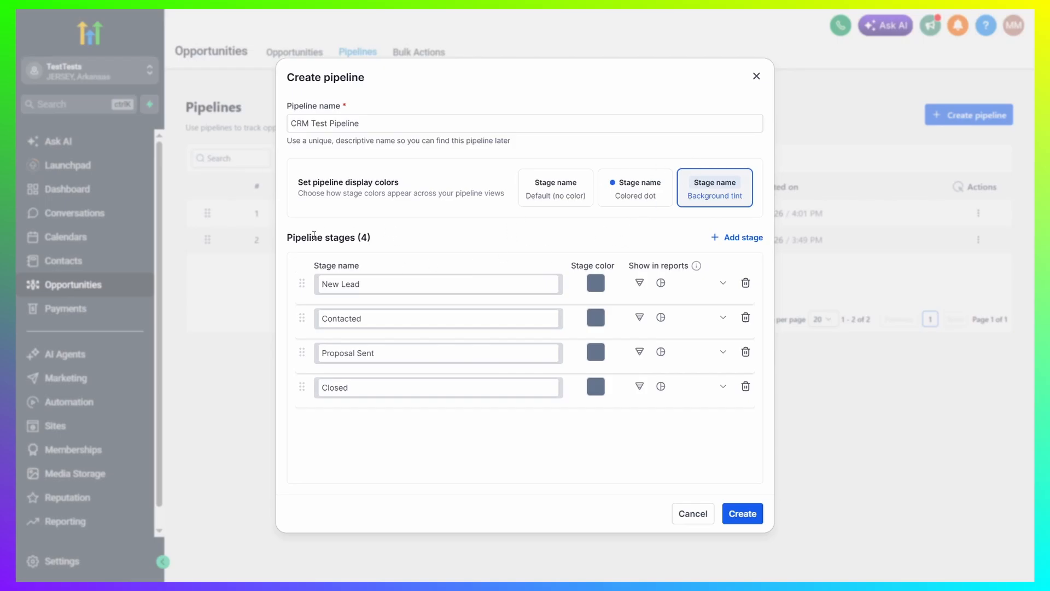
pyautogui.moveTo(345, 238); pyautogui.dragTo(371, 238)
pyautogui.click(376, 239)
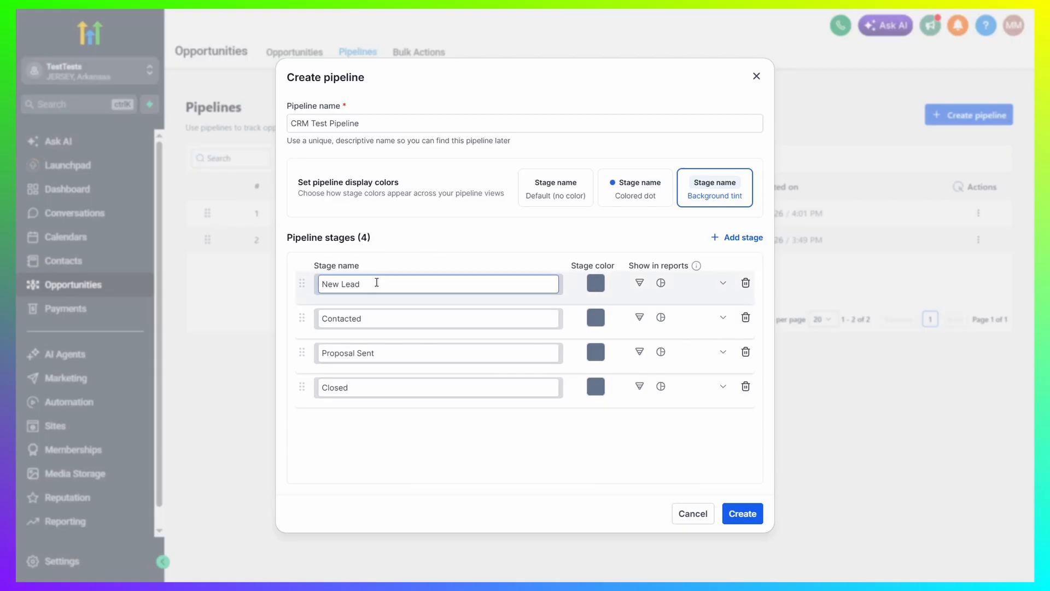
# Rename the Contacted stage to Requested Booking and Closed to Closed Won!, and add and remove an extra blank stage
pyautogui.moveTo(390, 280); pyautogui.dragTo(277, 289)
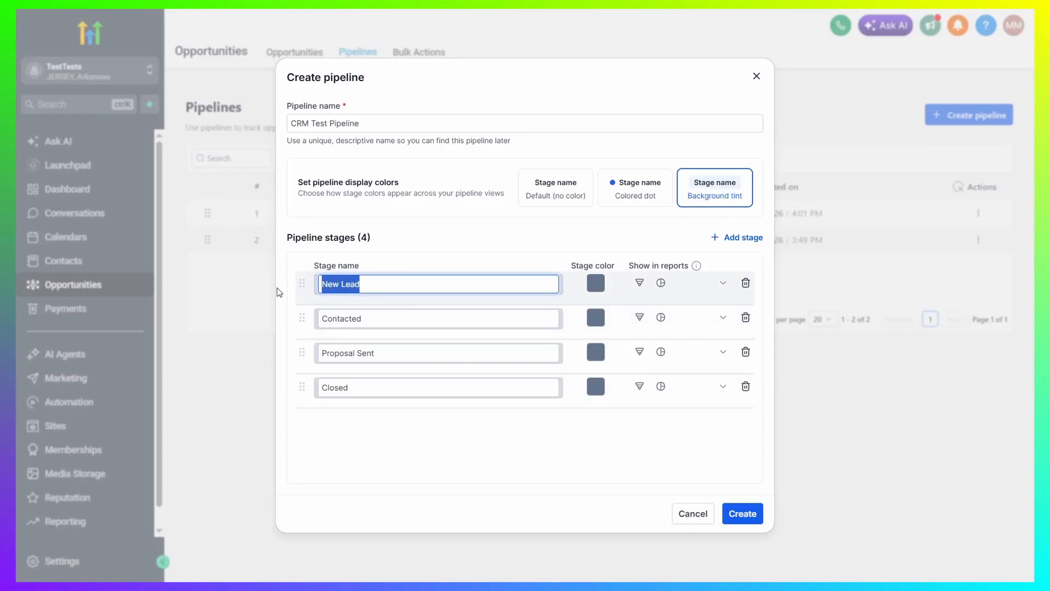
pyautogui.moveTo(400, 317); pyautogui.dragTo(262, 321)
pyautogui.click(400, 433)
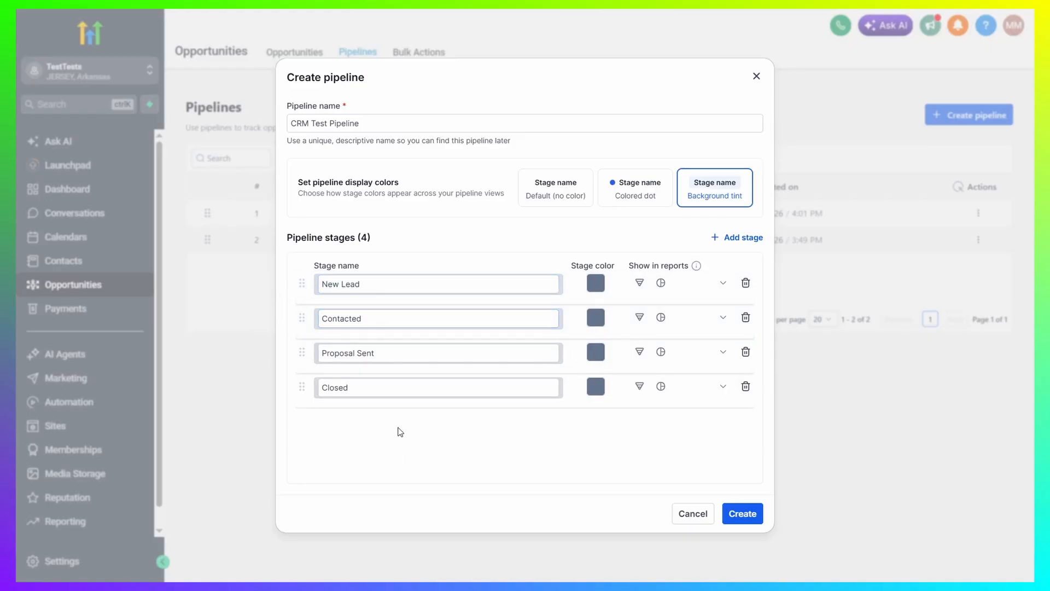
pyautogui.click(745, 240)
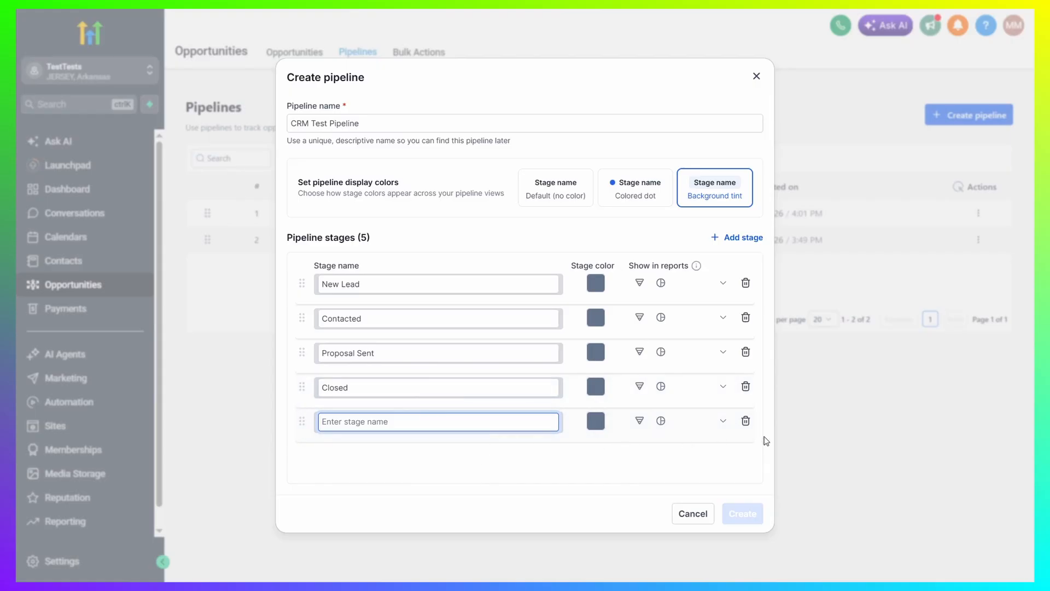
pyautogui.click(745, 420)
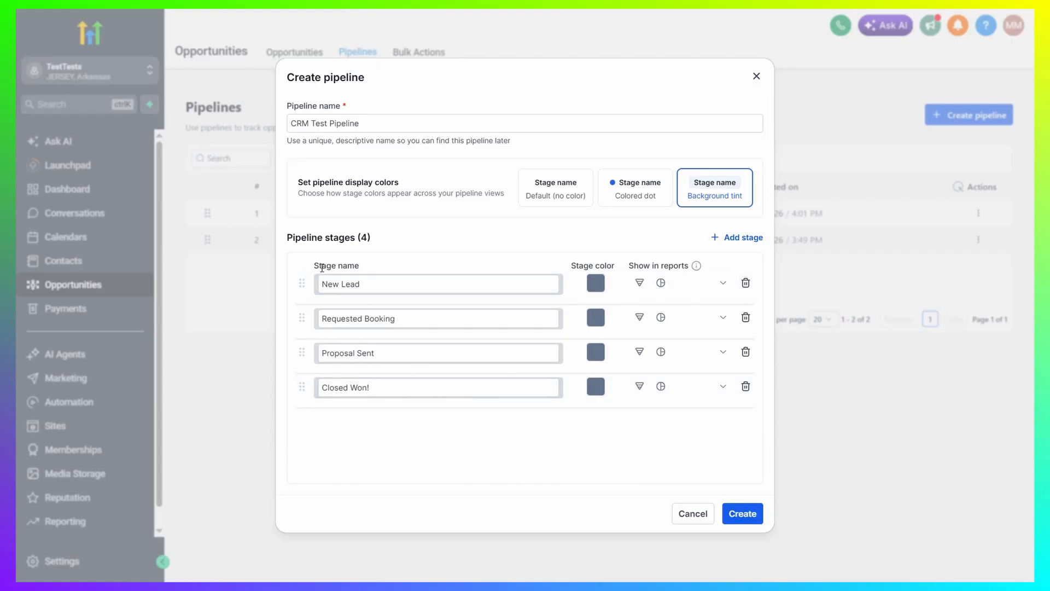
pyautogui.click(346, 291)
# Set the stage color of Closed Won! to green
pyautogui.click(596, 387)
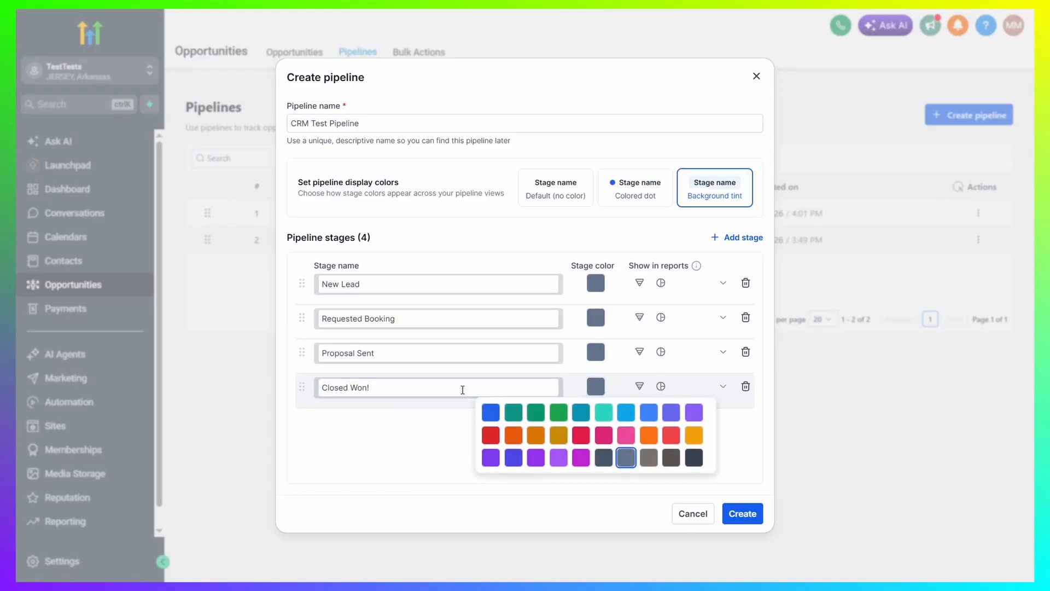
pyautogui.click(461, 387)
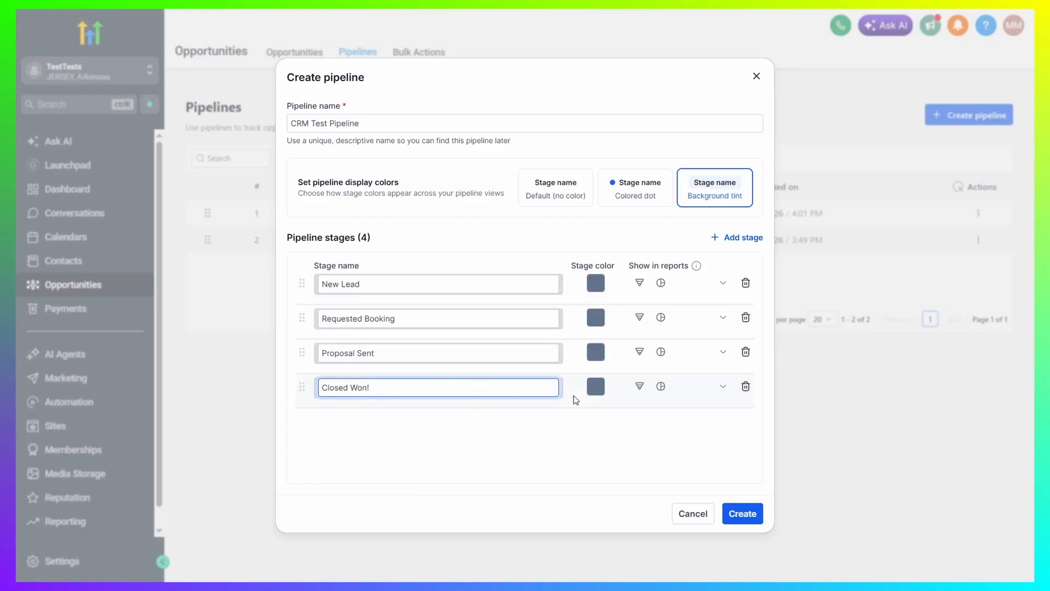
pyautogui.click(596, 388)
pyautogui.click(558, 412)
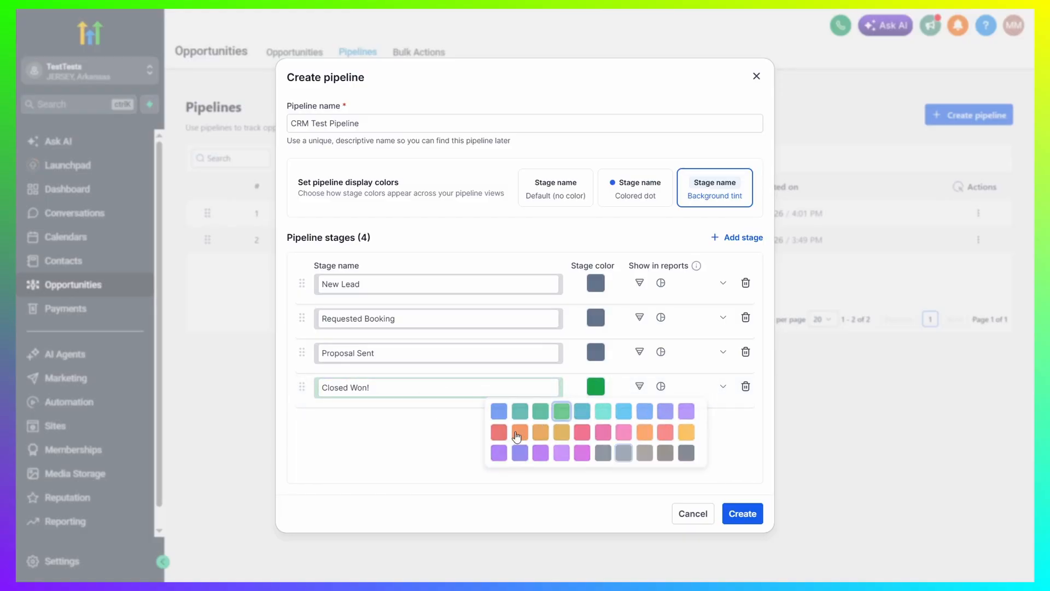
# Color the remaining stages: New Lead red, Requested Booking turquoise and Proposal Sent orange
pyautogui.click(595, 285)
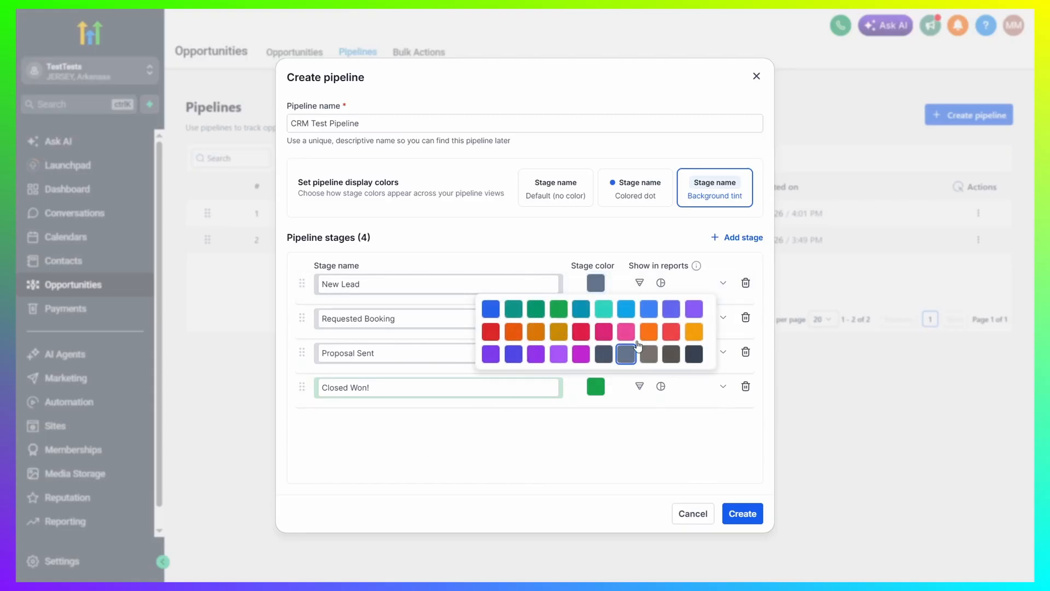
pyautogui.click(526, 449)
pyautogui.click(596, 318)
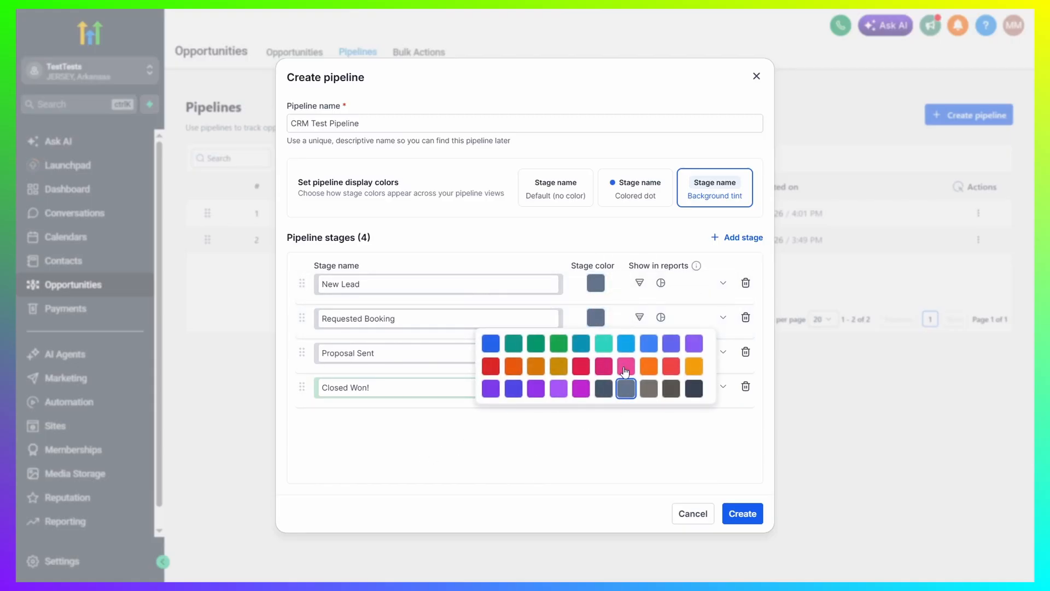
pyautogui.click(525, 438)
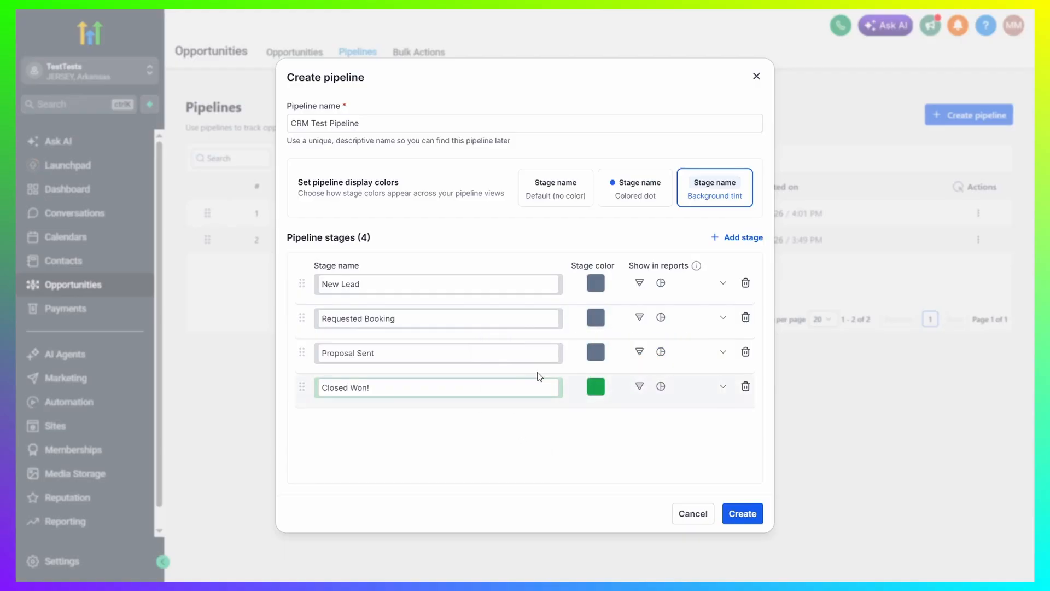
pyautogui.click(595, 318)
pyautogui.click(602, 341)
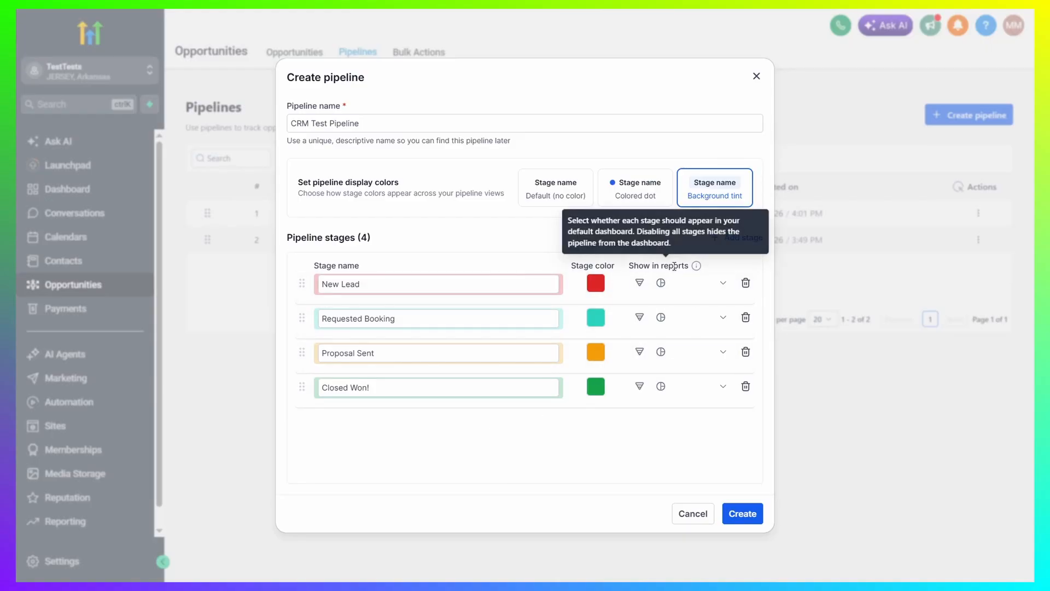
# Remove the New Lead stage from the funnel chart and stage distribution reports
pyautogui.click(651, 286)
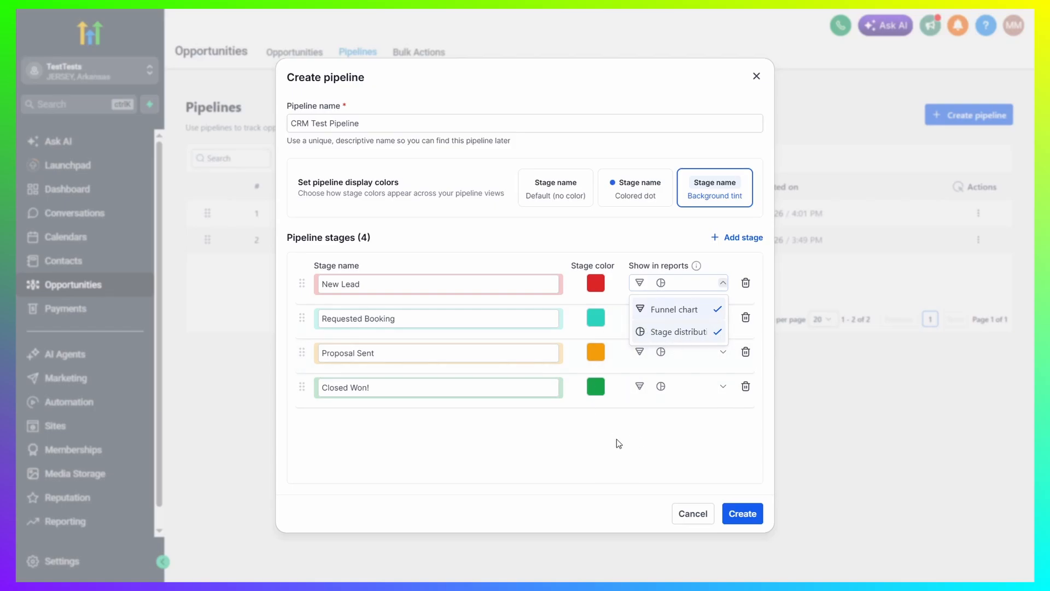
pyautogui.click(543, 452)
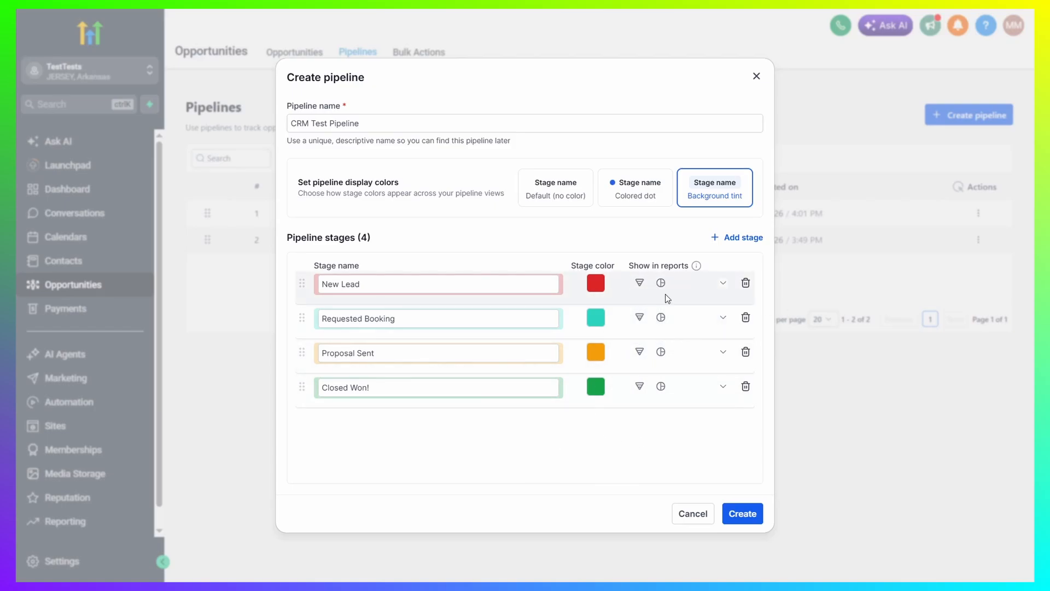
pyautogui.click(696, 285)
pyautogui.click(684, 305)
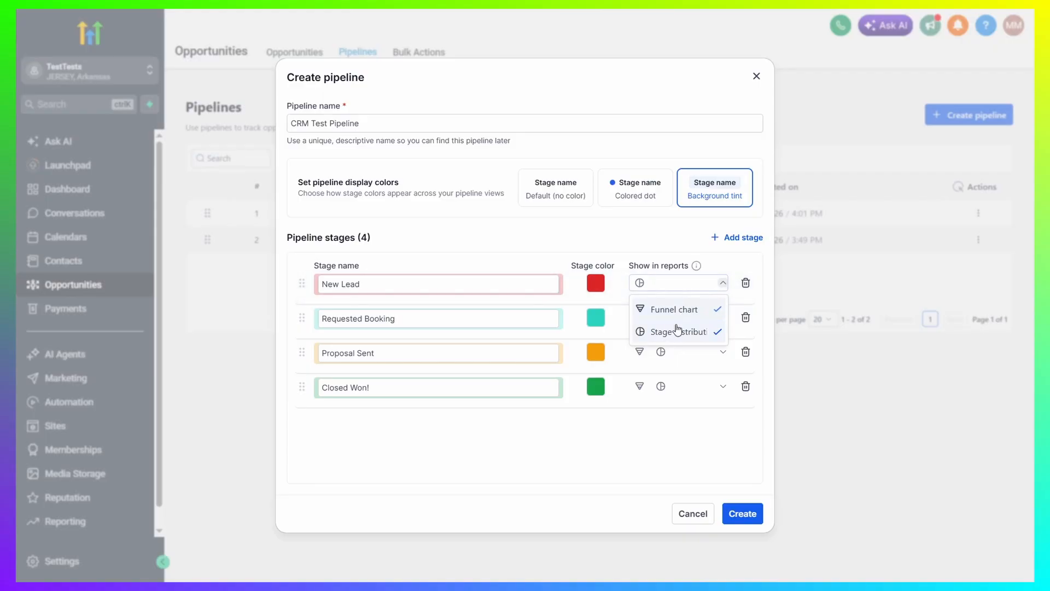
pyautogui.click(677, 331)
pyautogui.click(657, 285)
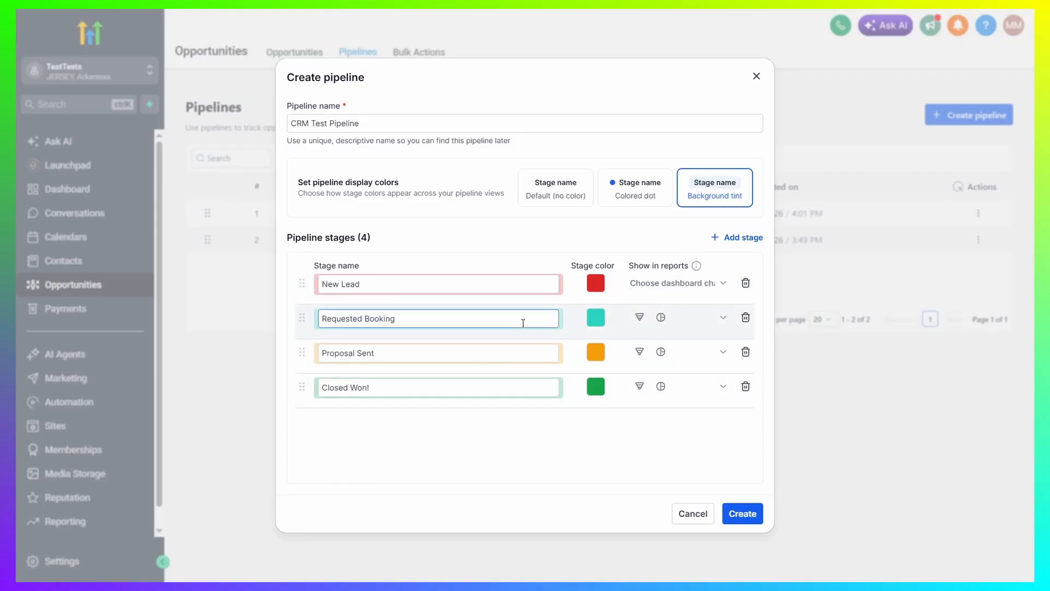
# Include the New Lead stage in the stage distribution and funnel chart reports again
pyautogui.click(678, 283)
pyautogui.click(684, 330)
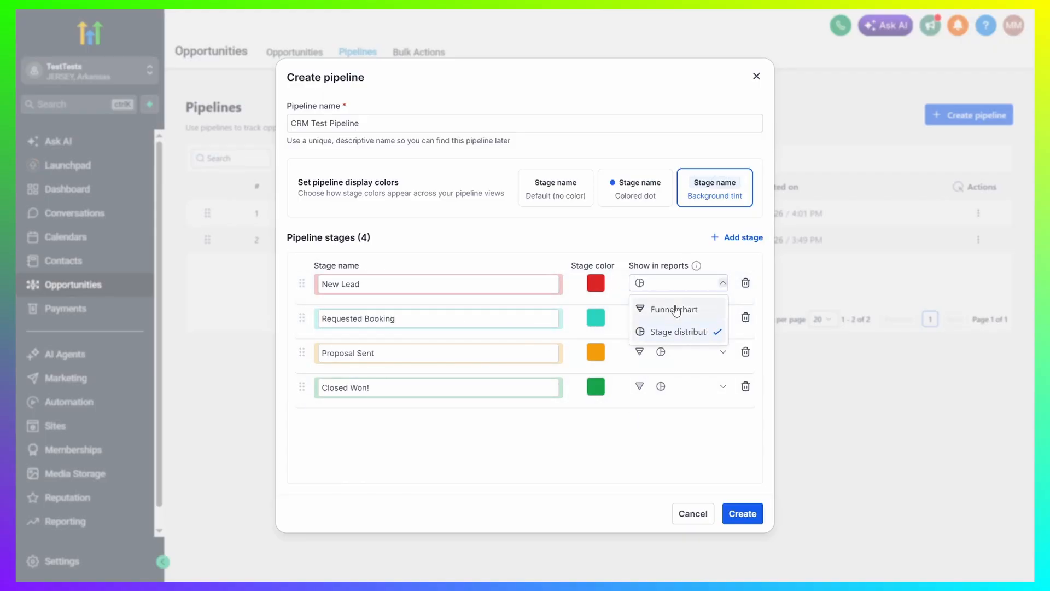
pyautogui.click(679, 309)
pyautogui.click(446, 244)
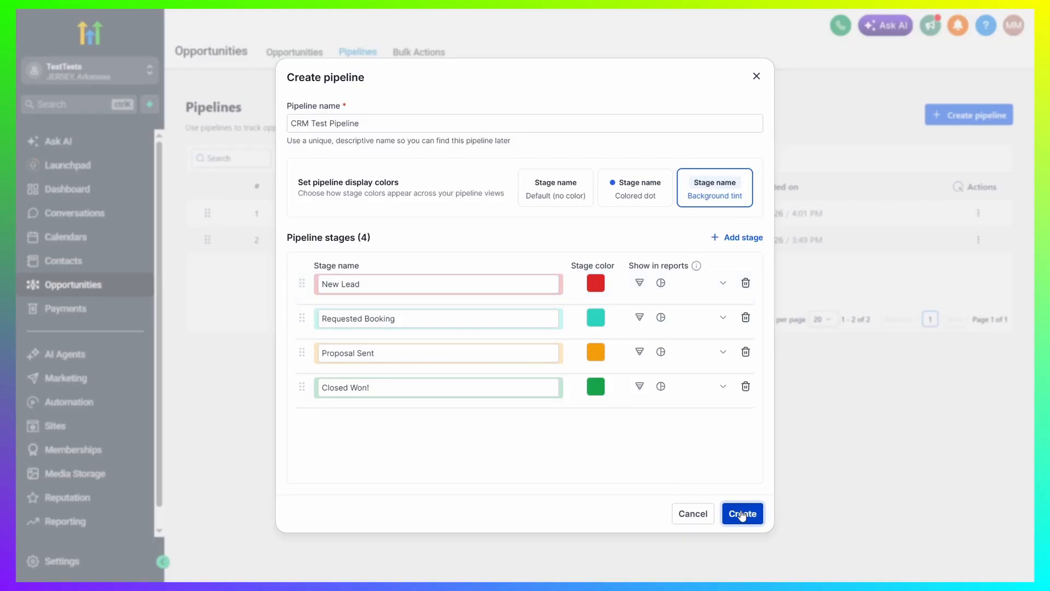
# Create the pipeline and display CRM Test Pipeline on the opportunities board
pyautogui.click(741, 513)
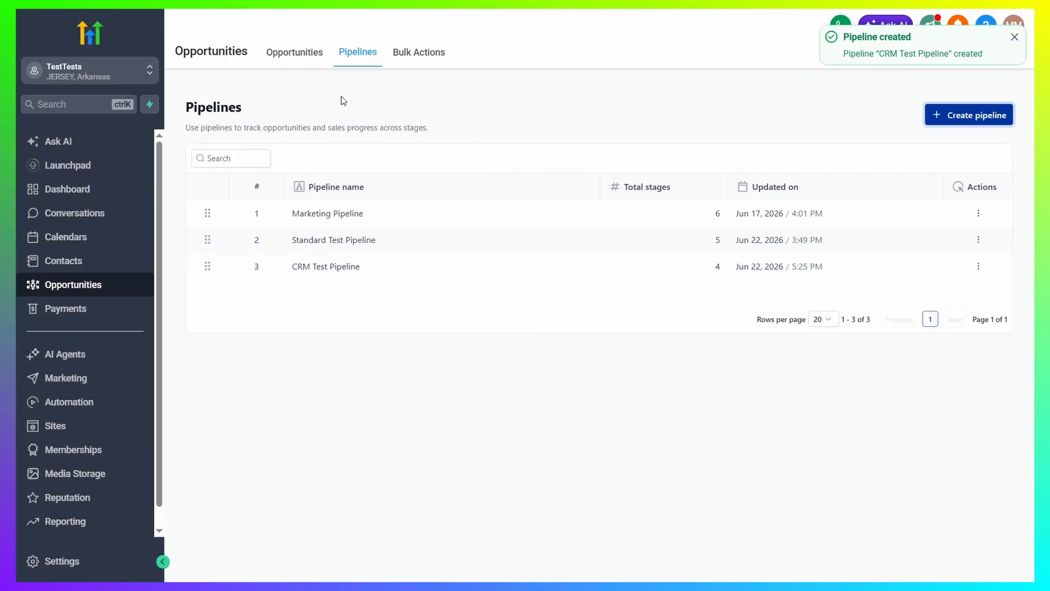
pyautogui.click(299, 56)
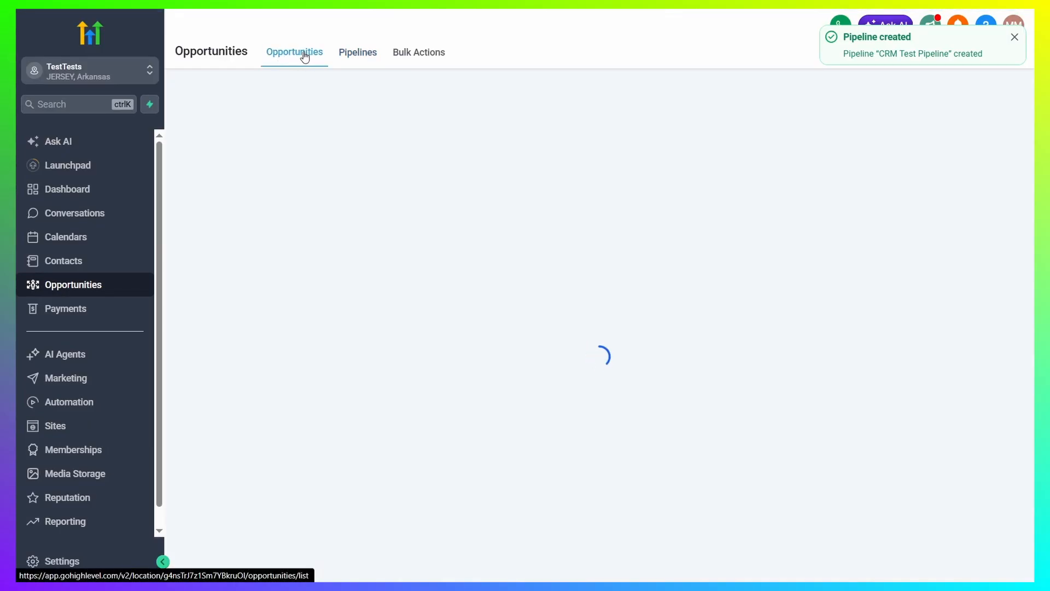
pyautogui.click(296, 97)
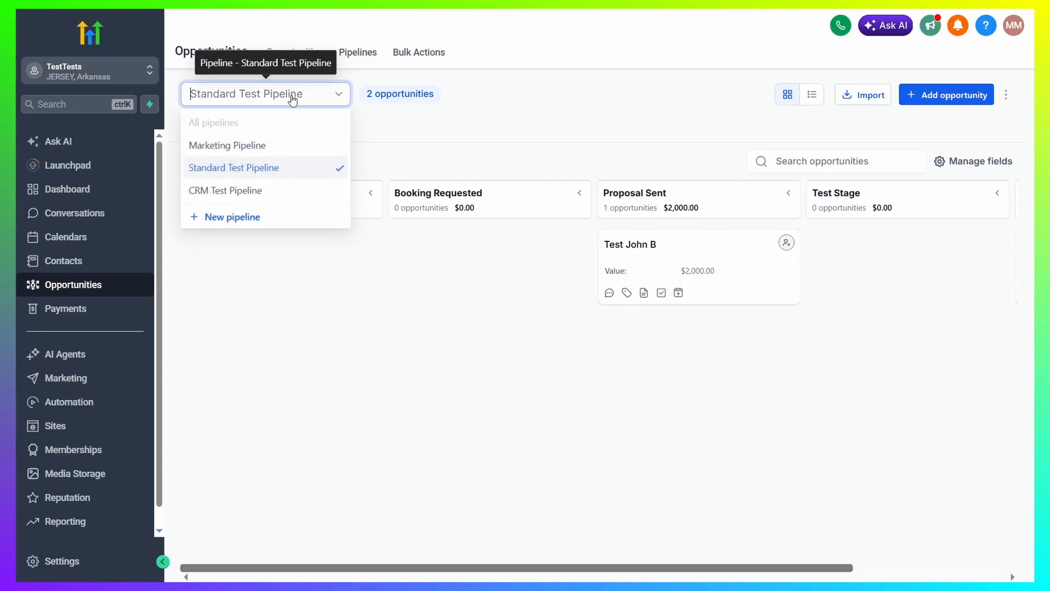
pyautogui.click(204, 194)
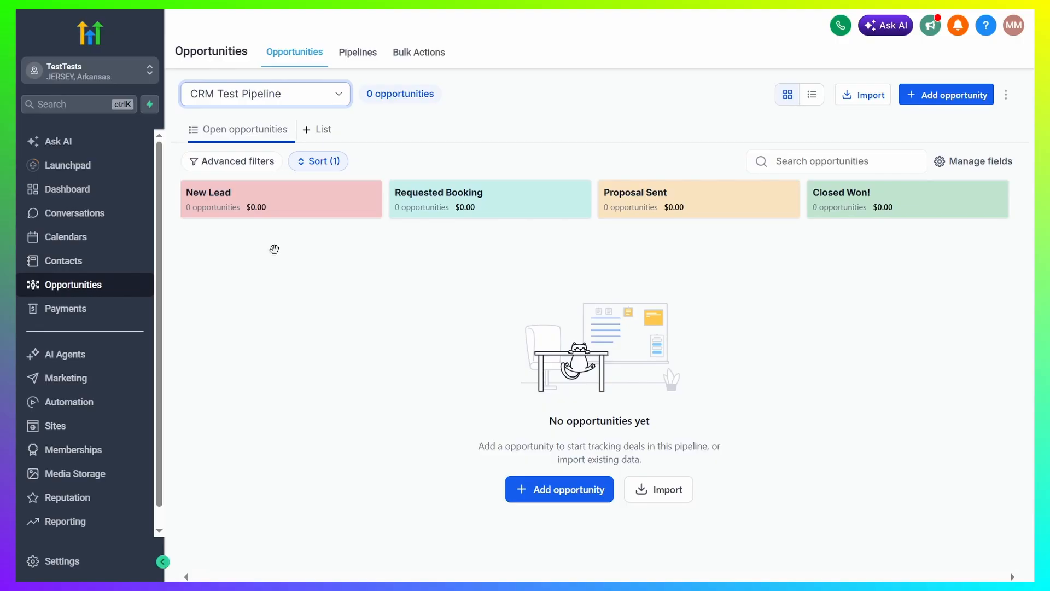
# View the contacts list and the contact import page, then return to the contacts list
pyautogui.click(86, 266)
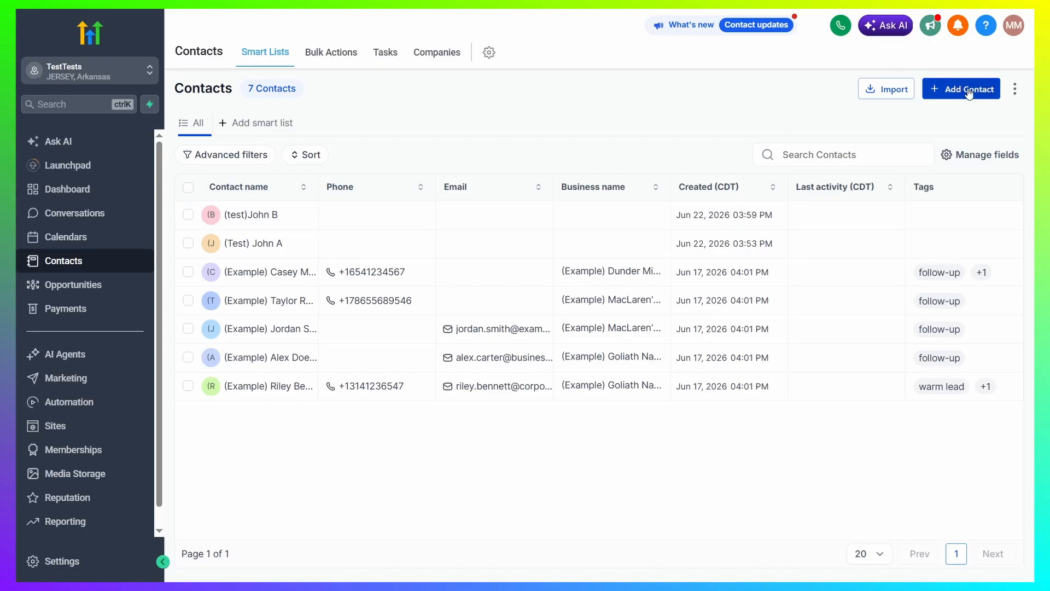
pyautogui.click(876, 89)
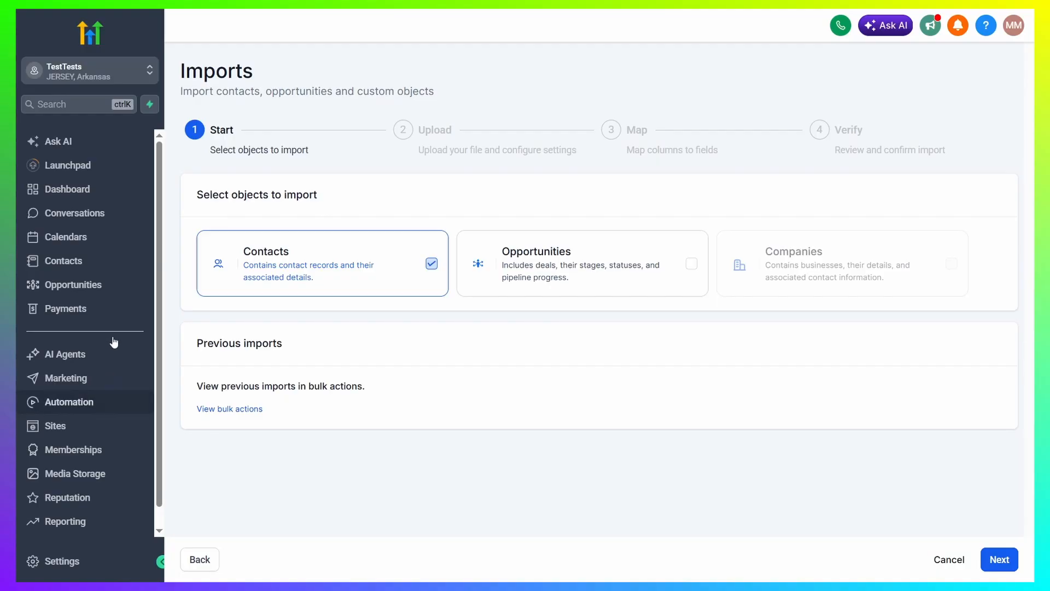
pyautogui.click(63, 261)
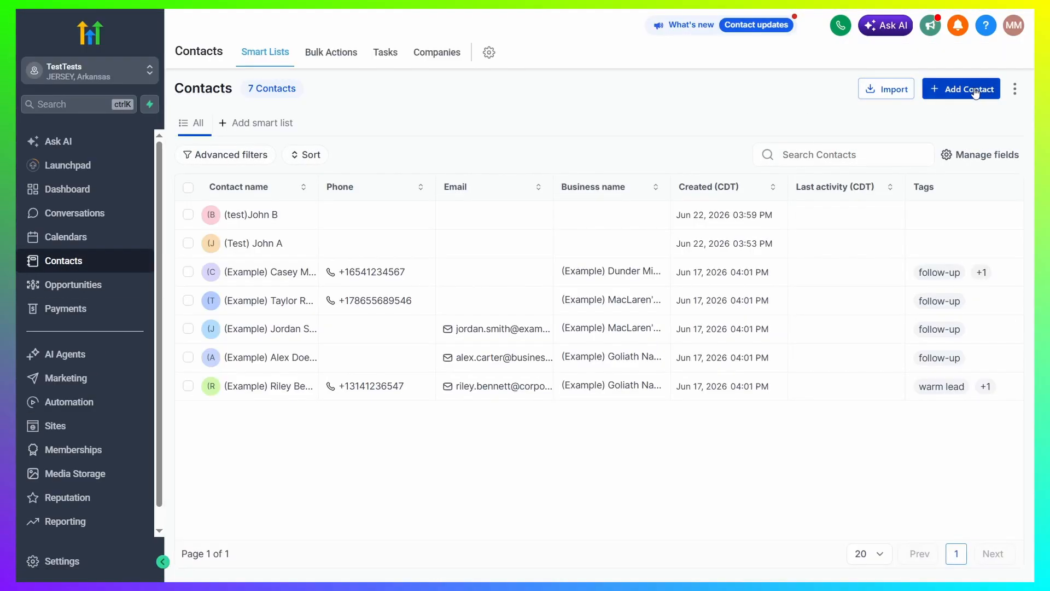
# Start adding a new contact and enter the contact's first name
pyautogui.click(985, 97)
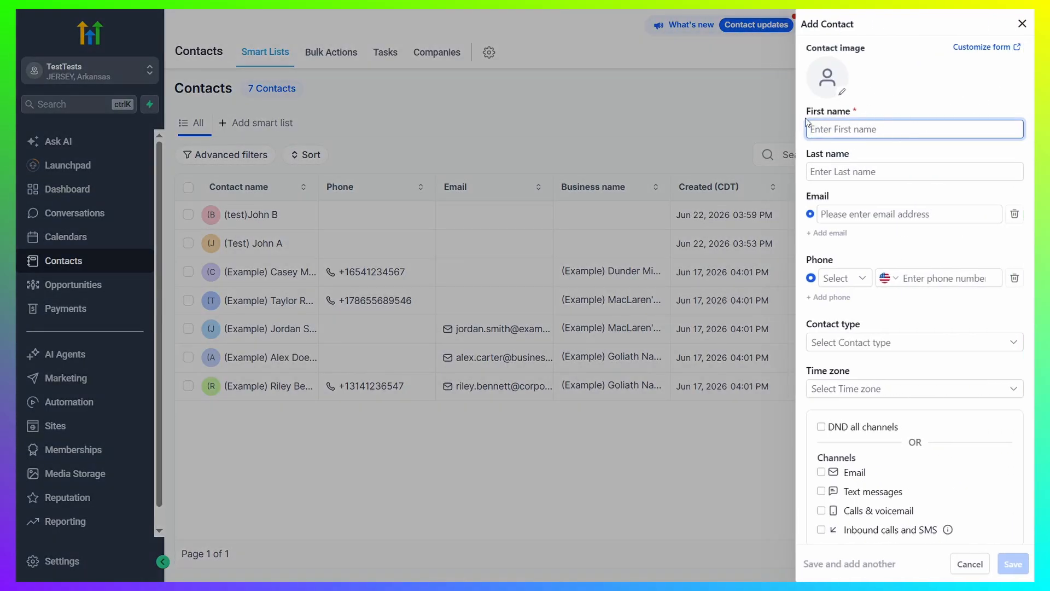
pyautogui.click(837, 170)
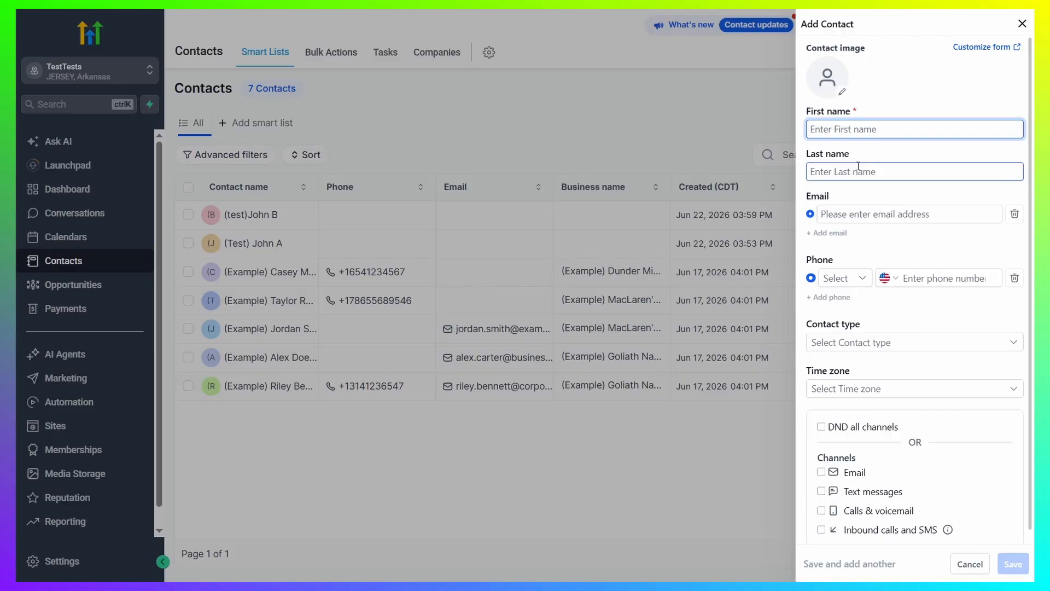
pyautogui.click(867, 131)
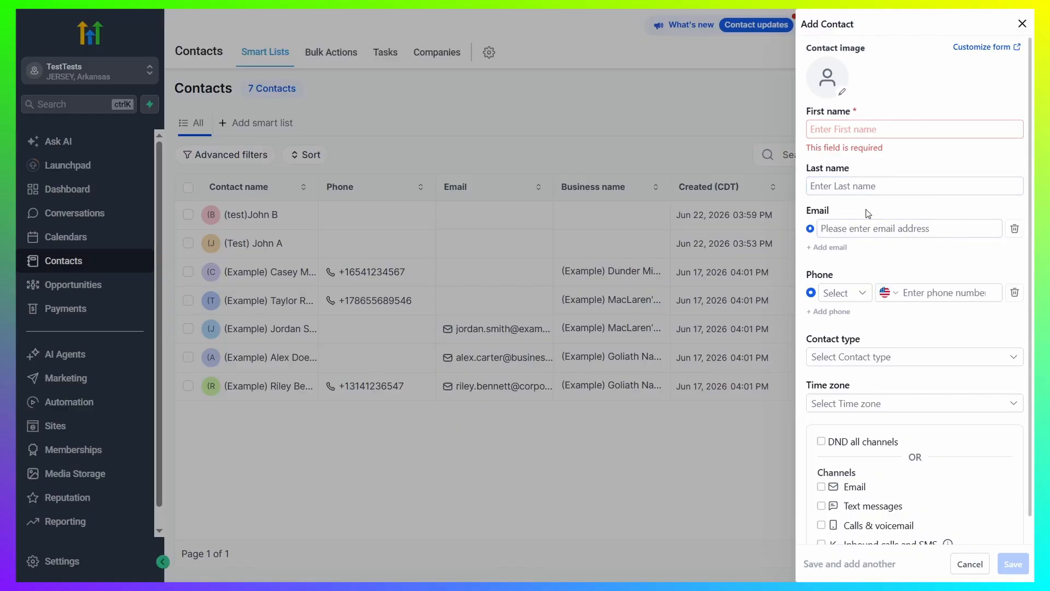
pyautogui.click(883, 135)
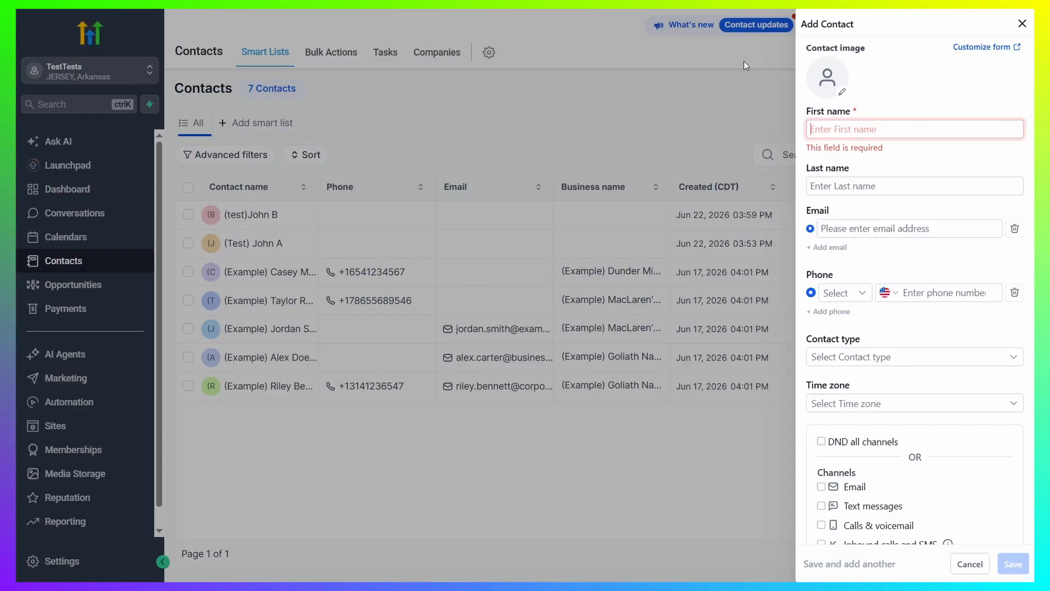
pyautogui.write('John C')
pyautogui.scroll(-1, 854, 219)
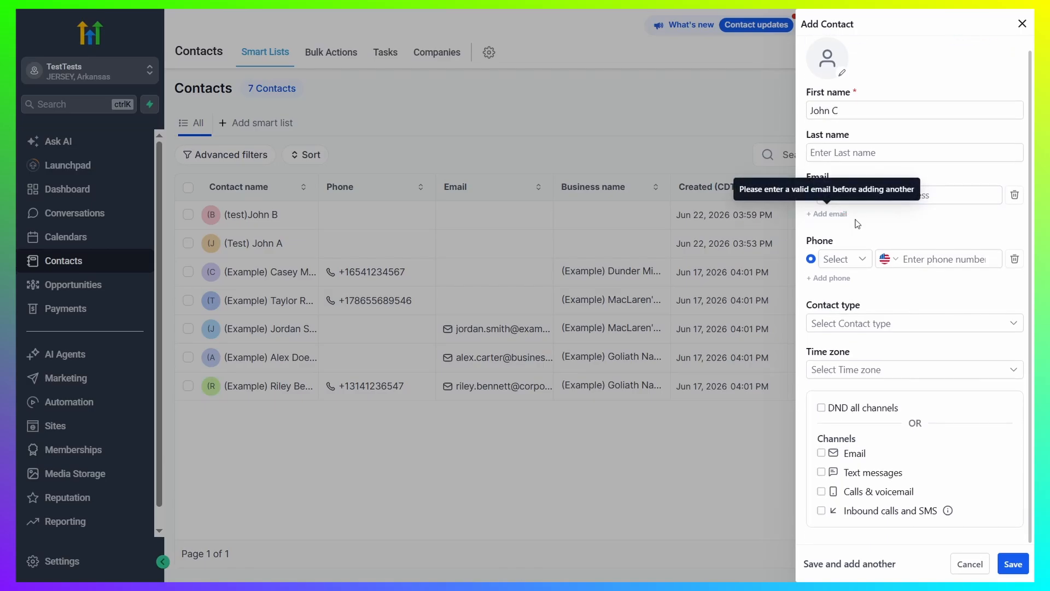
# Set the new contact's type to Lead and save the contact
pyautogui.click(899, 328)
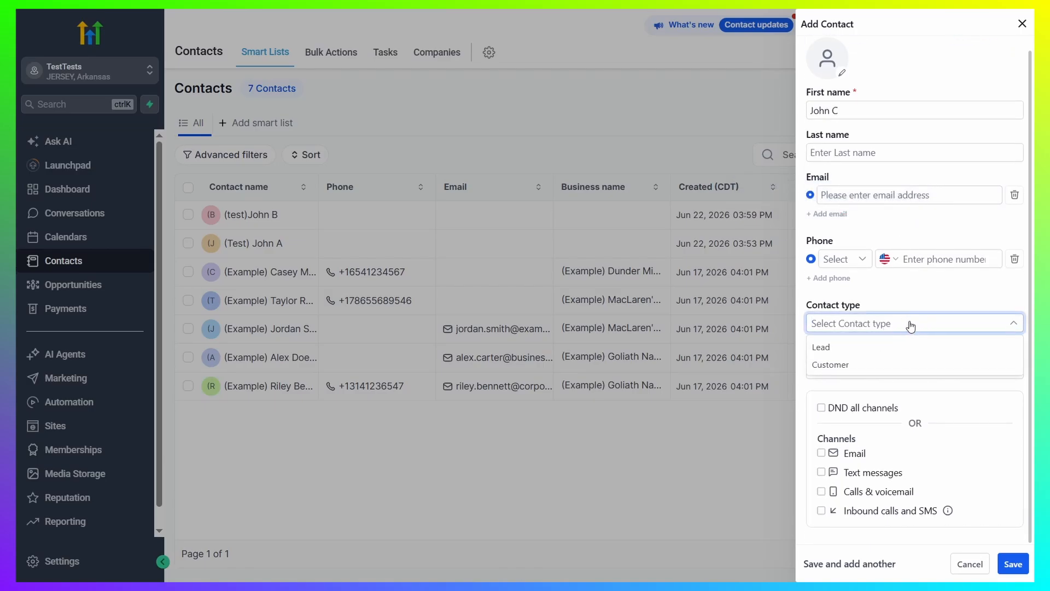
pyautogui.click(826, 350)
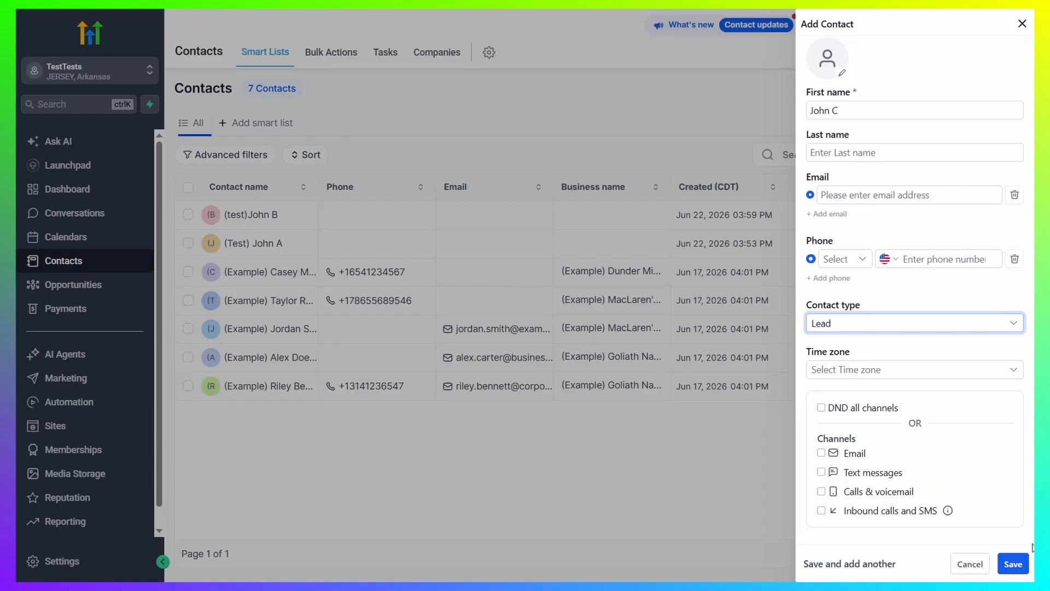
pyautogui.click(1014, 564)
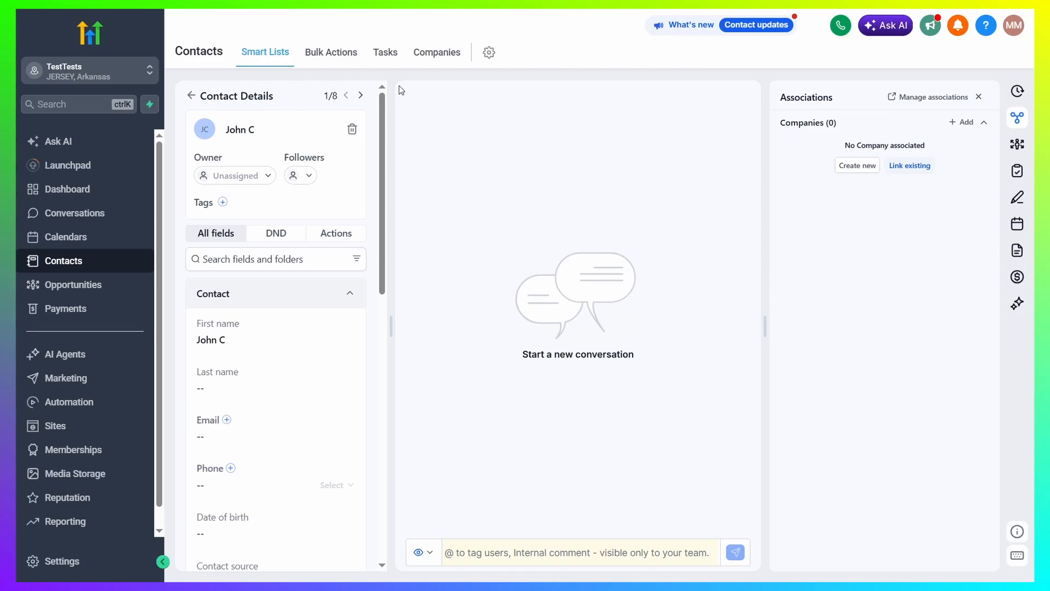
# Return to the contacts list and open the details of the newly added contact
pyautogui.click(393, 55)
pyautogui.click(276, 54)
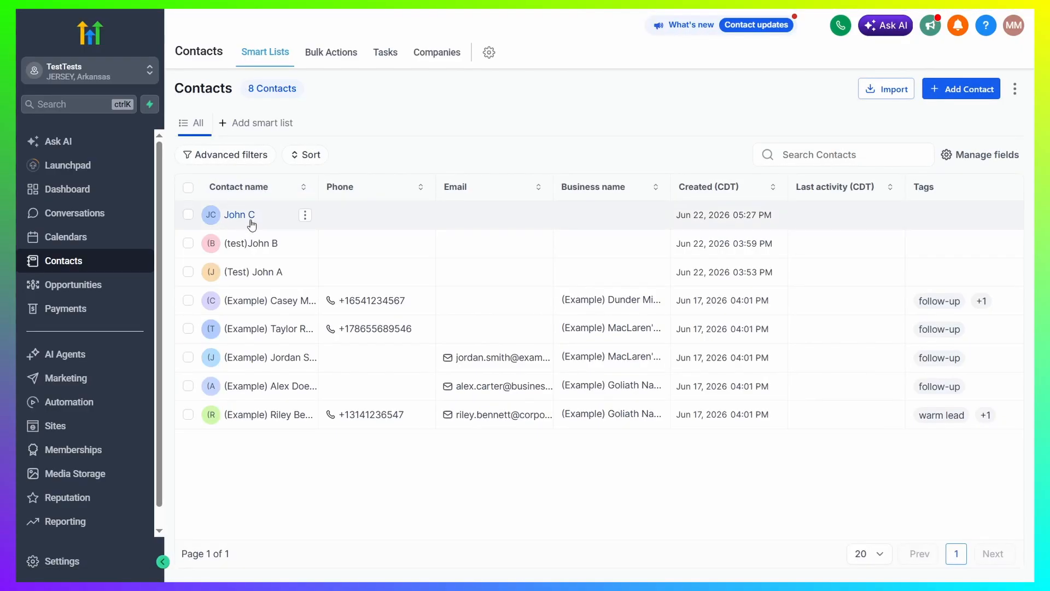
pyautogui.click(211, 213)
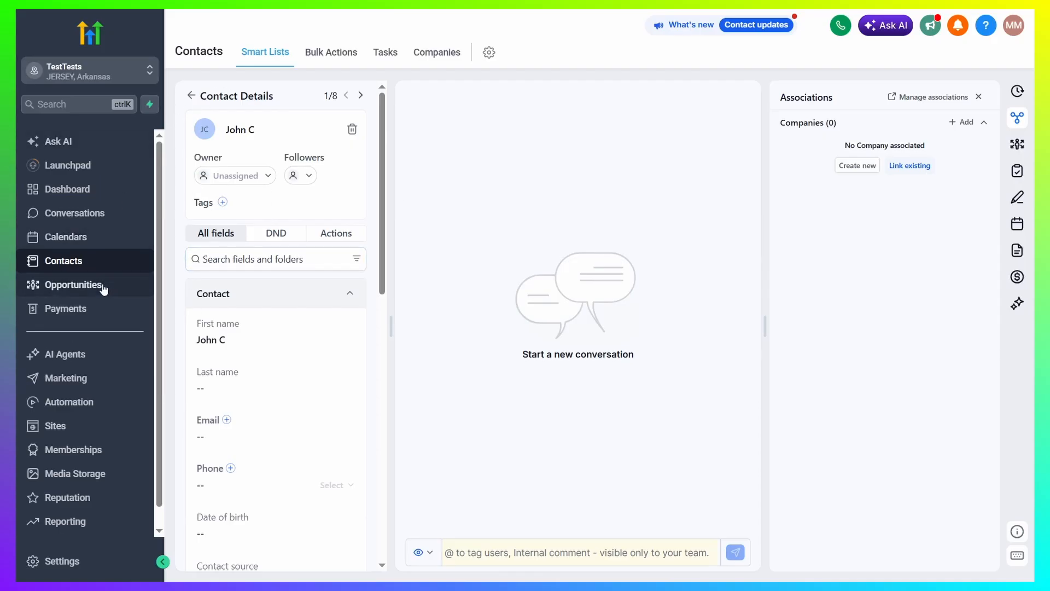
# Start a new opportunity in CRM Test Pipeline and choose the newly added contact as its primary contact
pyautogui.click(72, 290)
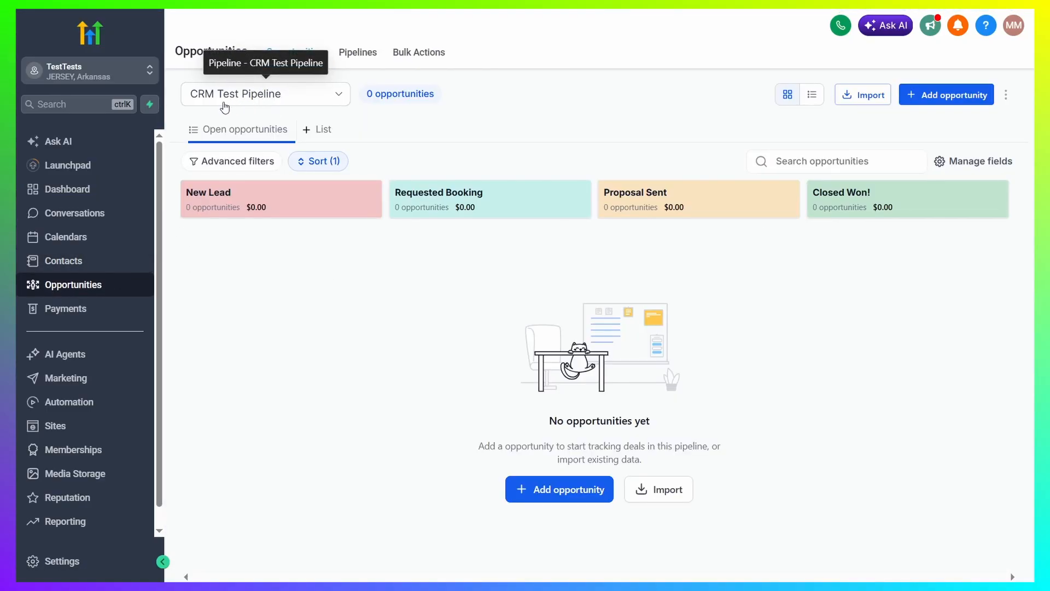
pyautogui.click(538, 491)
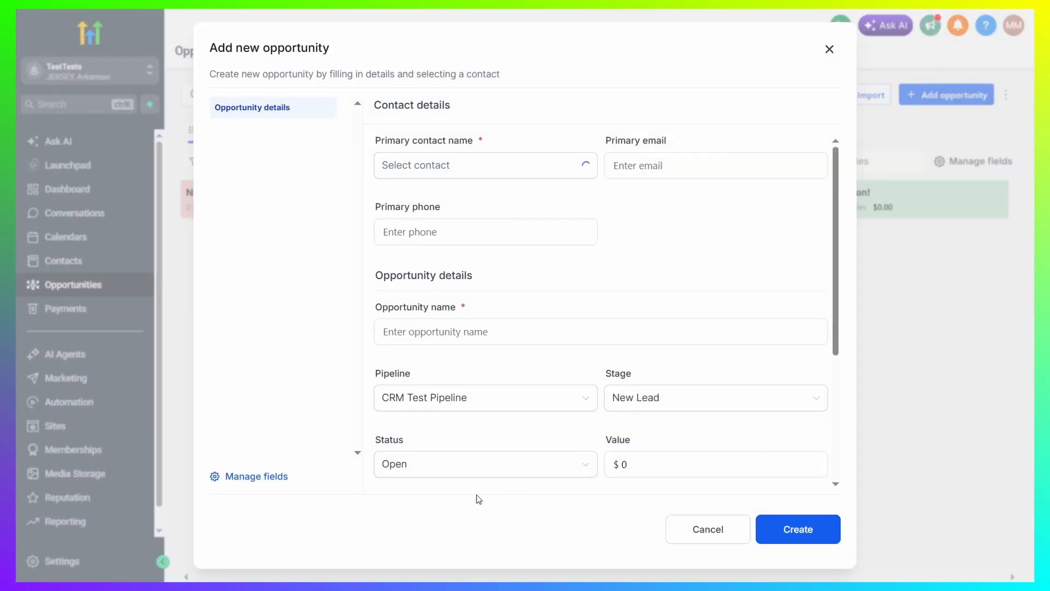
pyautogui.click(459, 166)
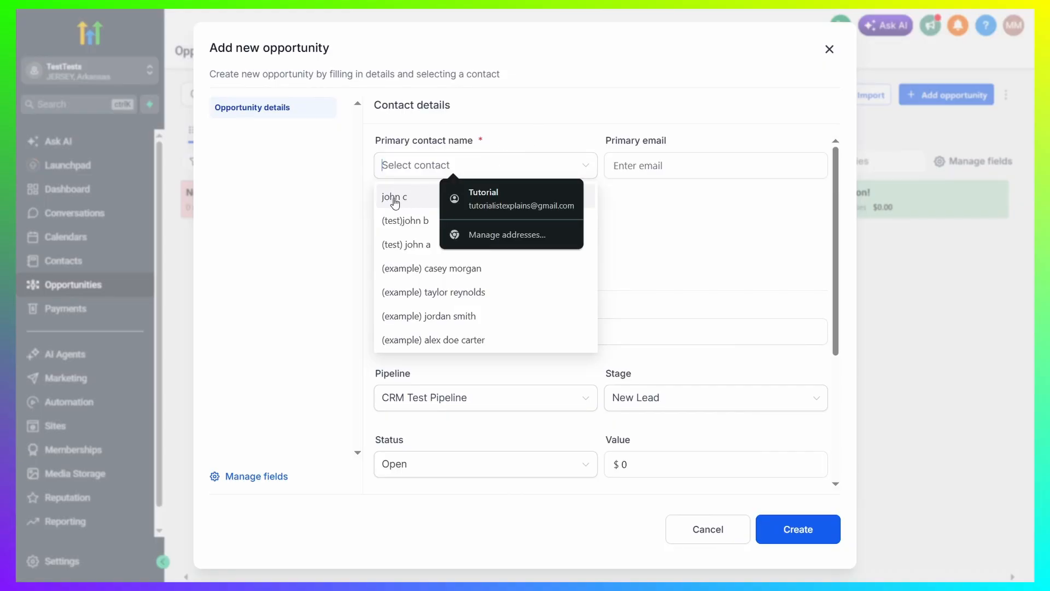
pyautogui.click(389, 202)
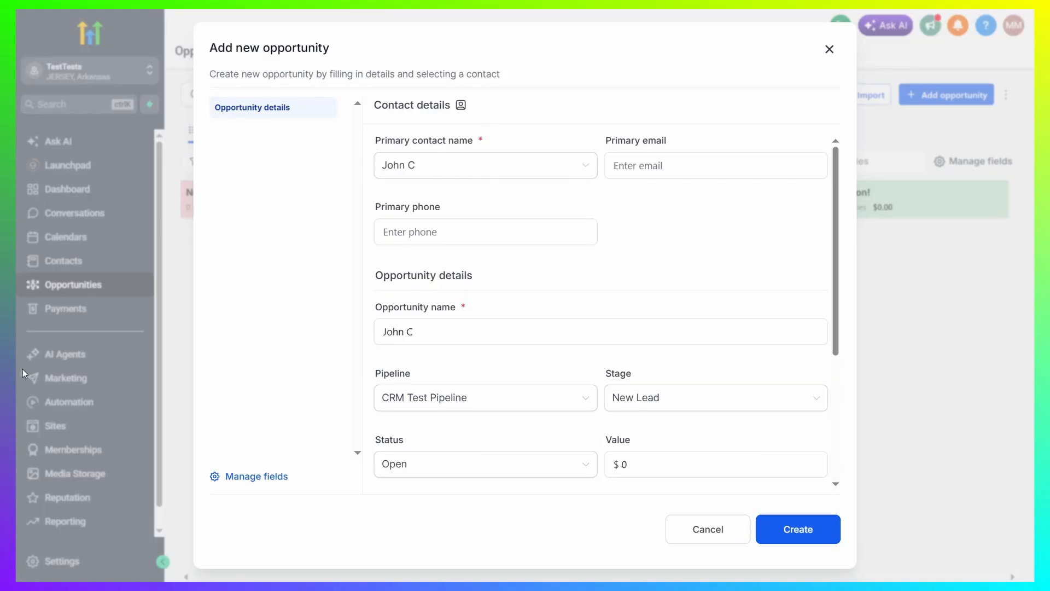
# Replace the opportunity's primary contact with a newly created contact named Test Person A
pyautogui.click(587, 167)
pyautogui.click(495, 167)
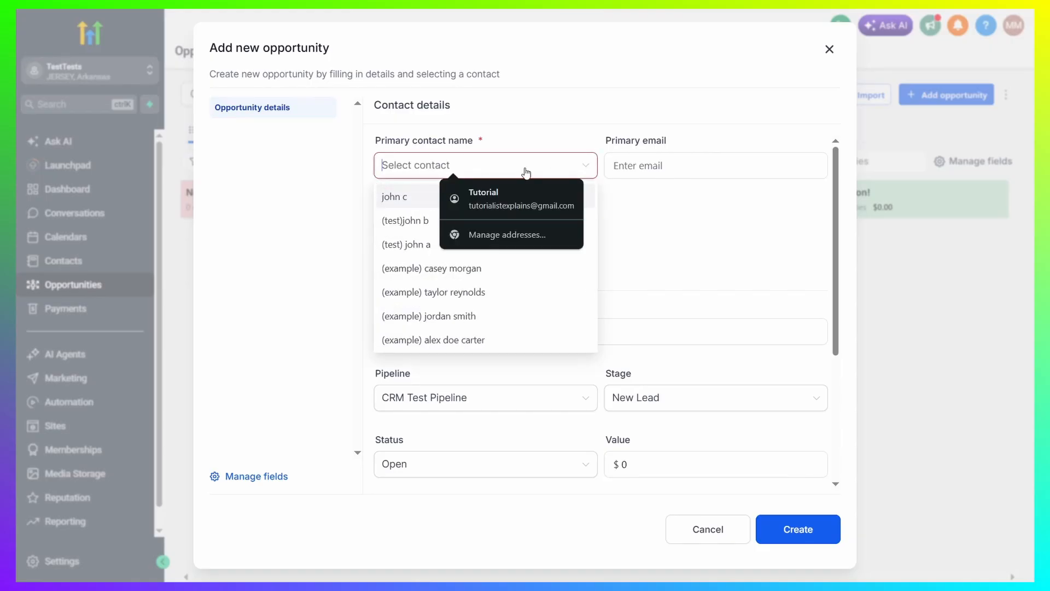
pyautogui.click(534, 124)
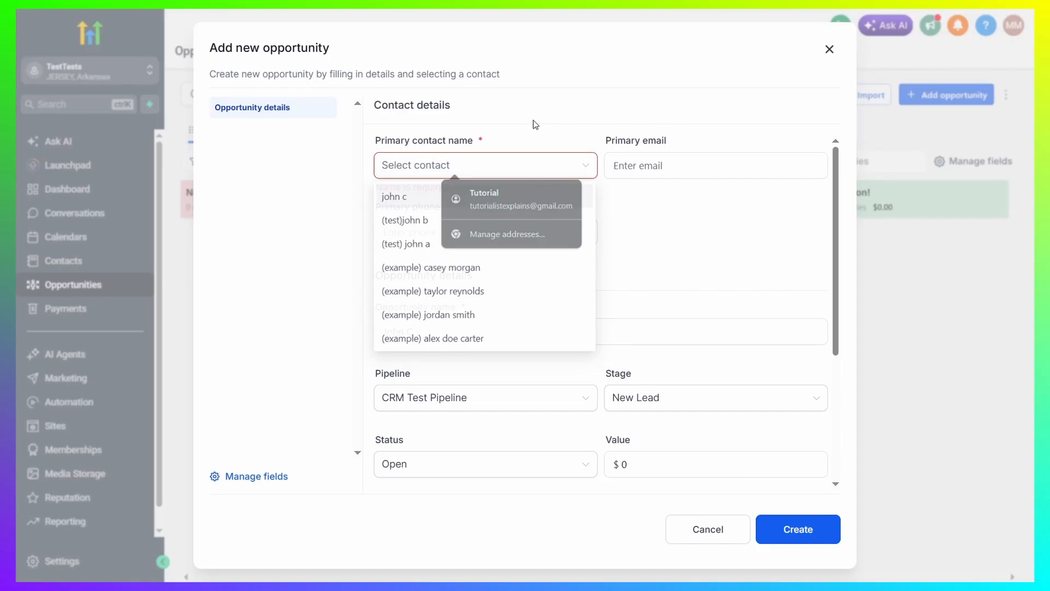
pyautogui.click(445, 165)
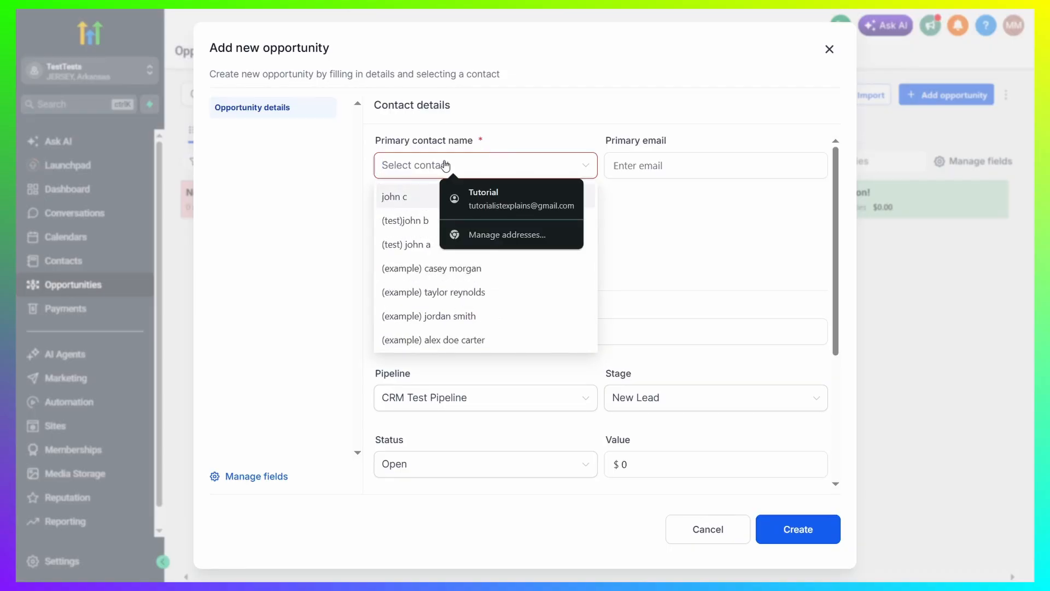
pyautogui.write('Test PO')
pyautogui.press('BackSpace')
pyautogui.write('e')
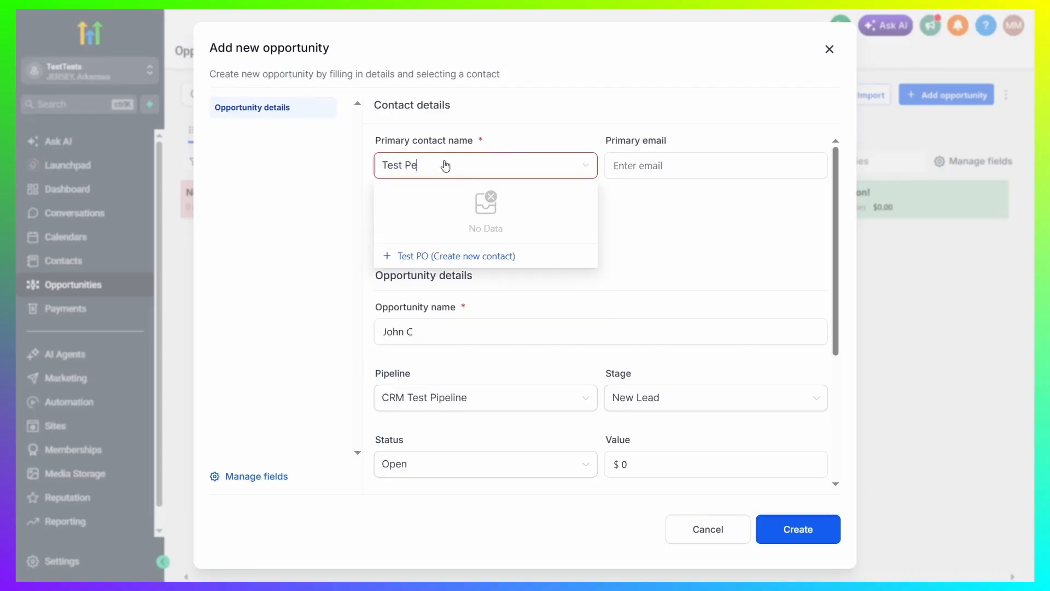
pyautogui.write('rson A')
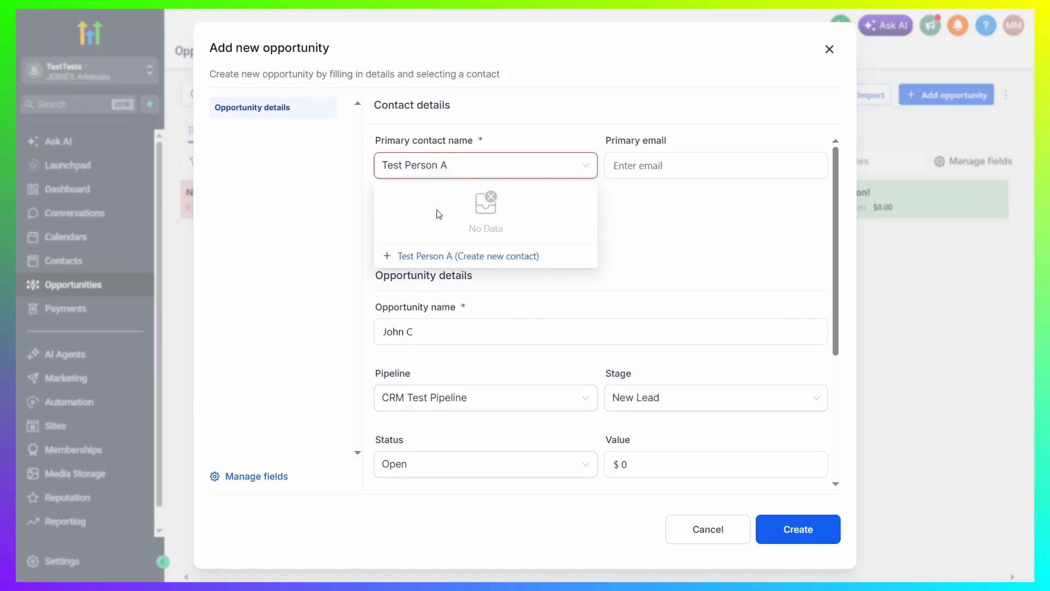
pyautogui.click(416, 256)
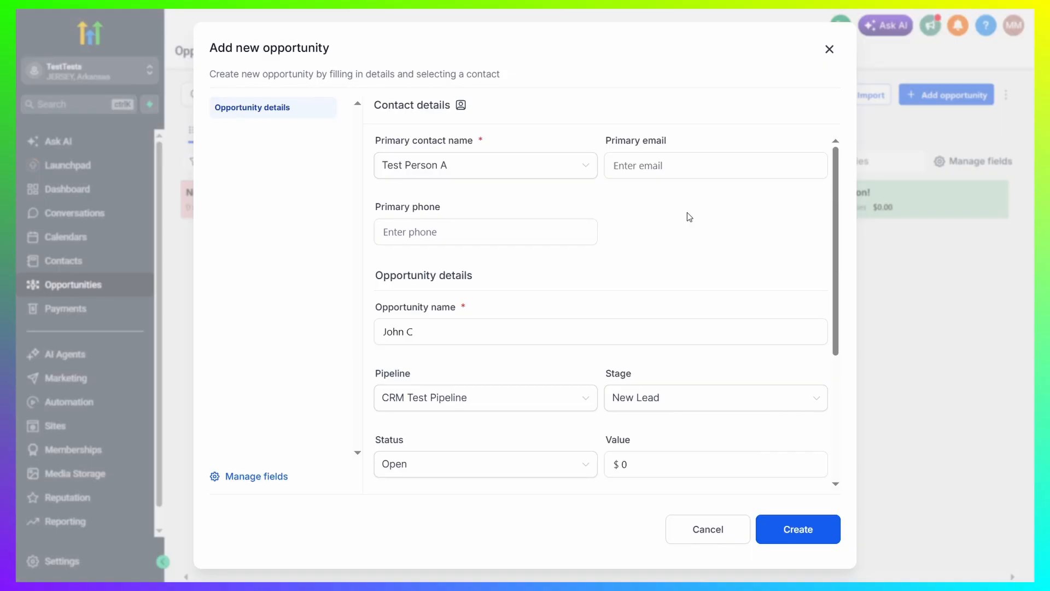
# Rename the opportunity as Test Opportunity A
pyautogui.scroll(-3, 542, 229)
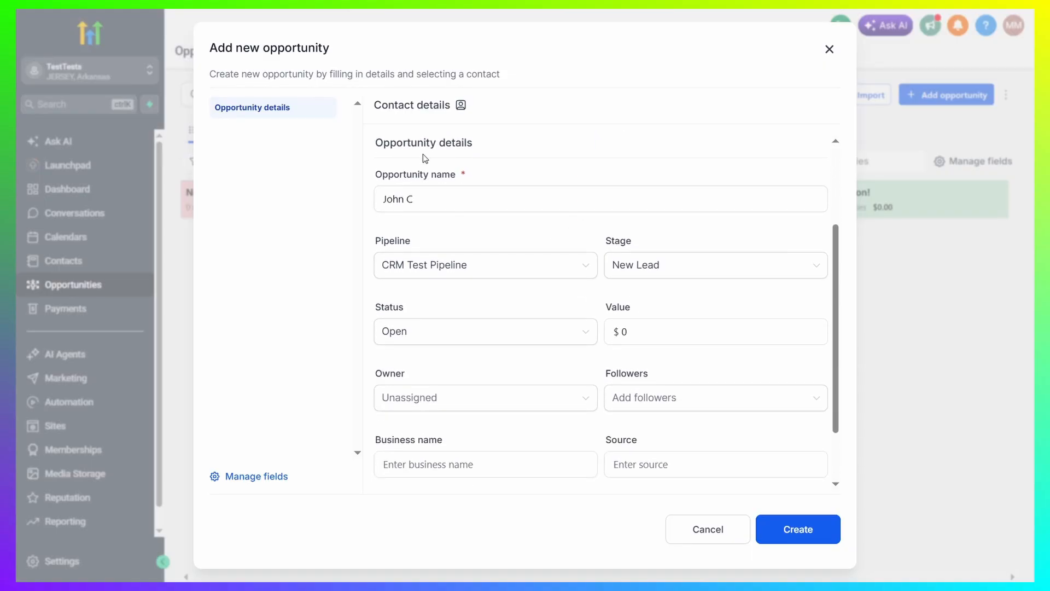
pyautogui.moveTo(366, 148); pyautogui.dragTo(493, 147)
pyautogui.click(507, 145)
pyautogui.scroll(-1, 501, 159)
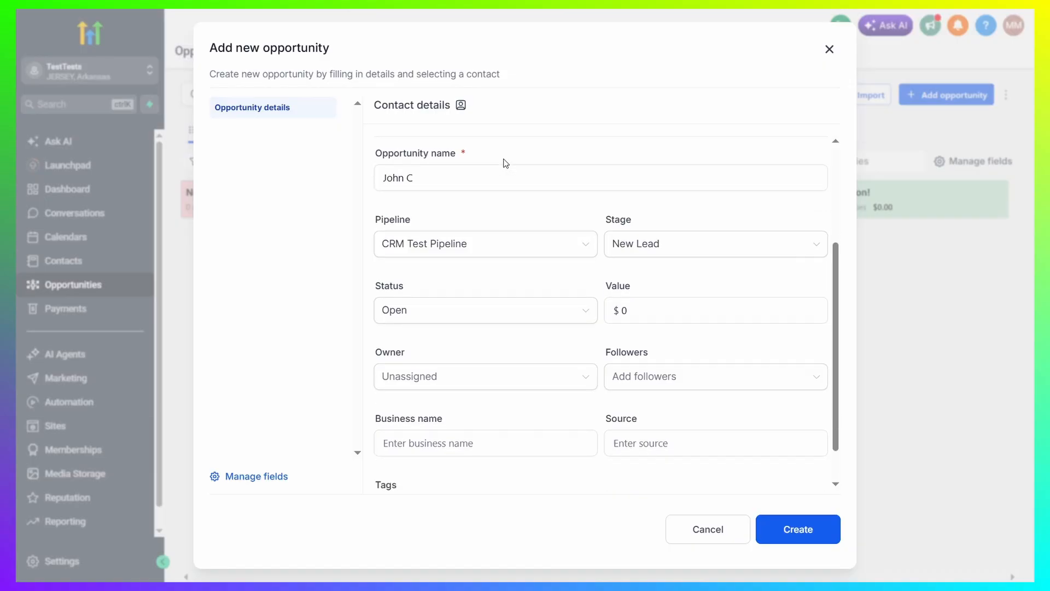
pyautogui.scroll(1, 503, 158)
pyautogui.moveTo(461, 189); pyautogui.dragTo(212, 186)
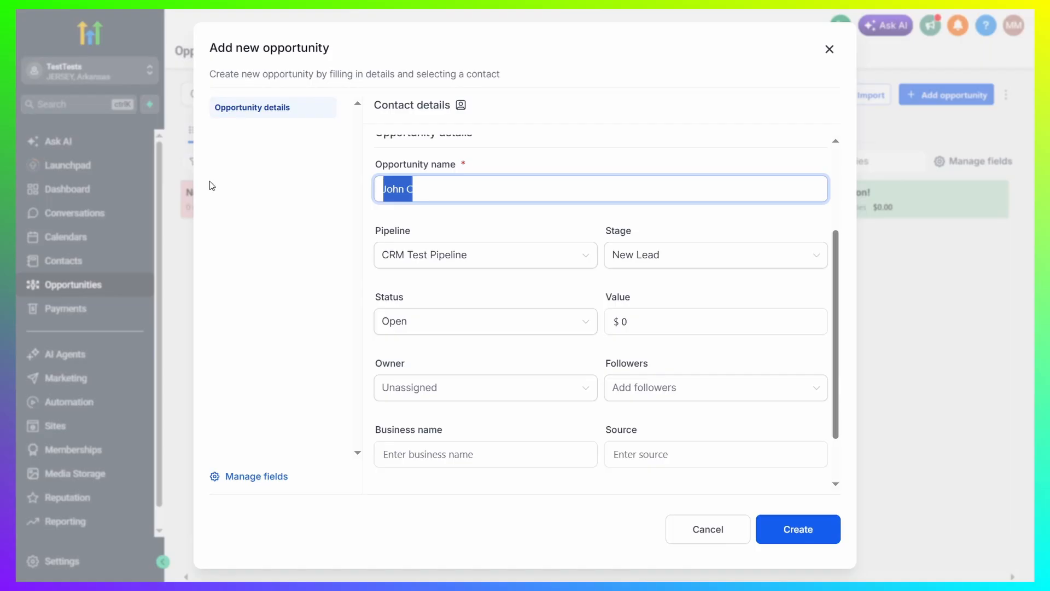
pyautogui.write('Test Opportunity A')
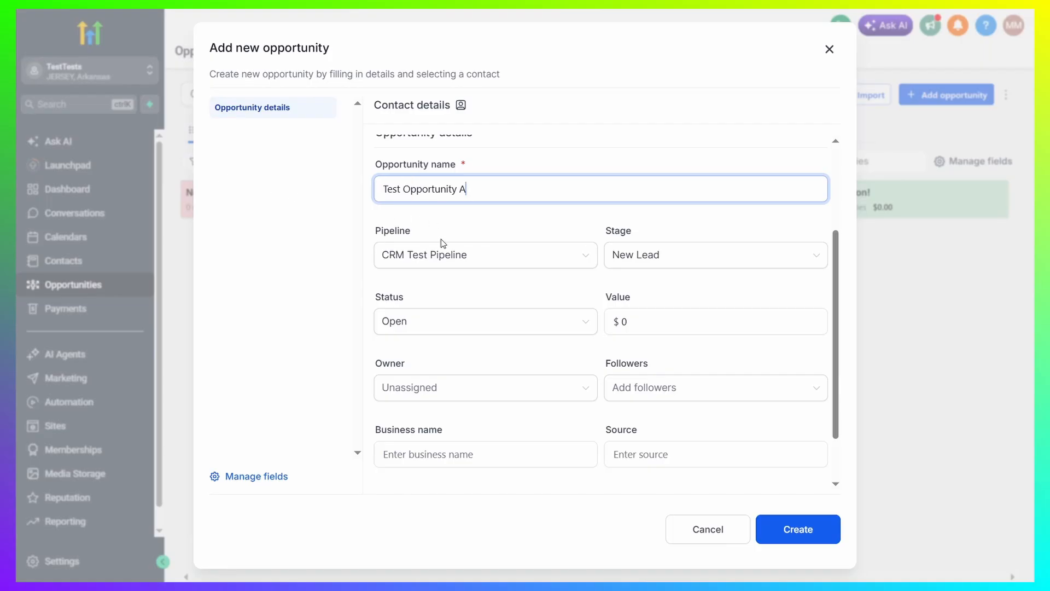
# Switch the opportunity's stage to Proposal Sent and set it back to New Lead
pyautogui.moveTo(365, 231); pyautogui.dragTo(434, 228)
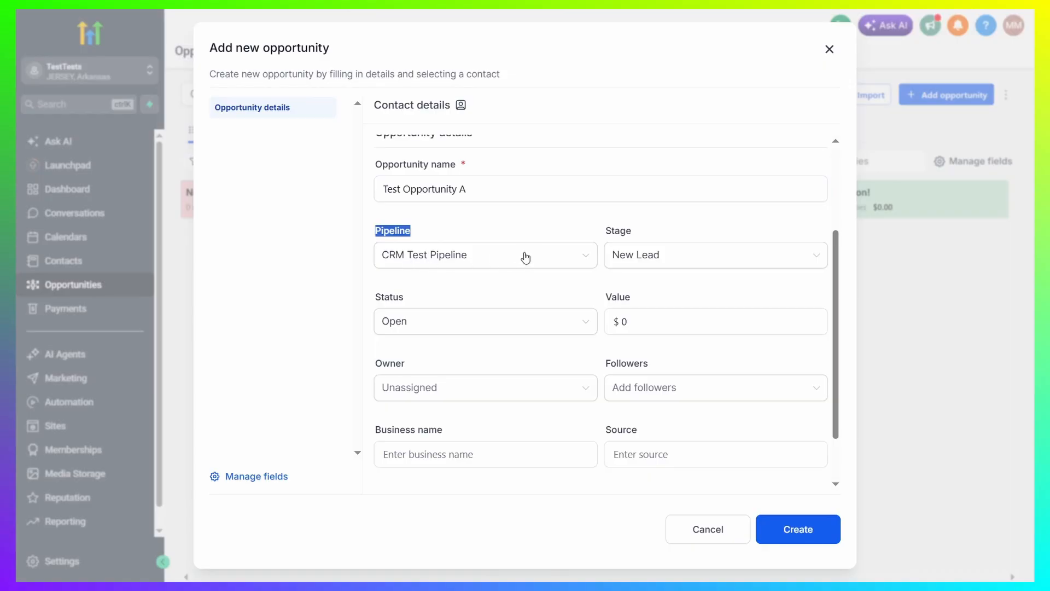
pyautogui.click(417, 216)
pyautogui.scroll(-2, 686, 215)
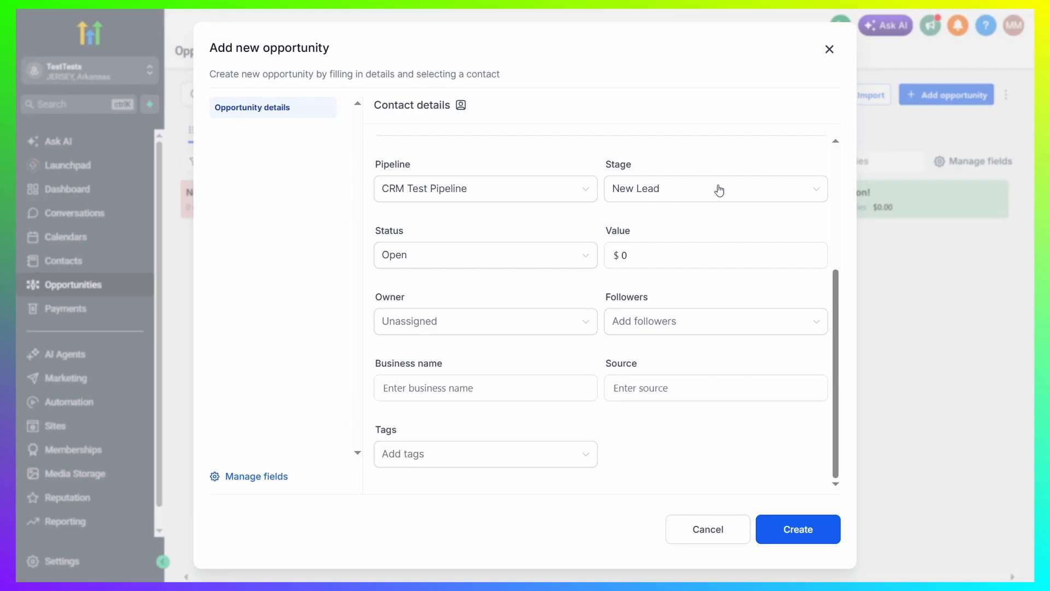
pyautogui.click(688, 196)
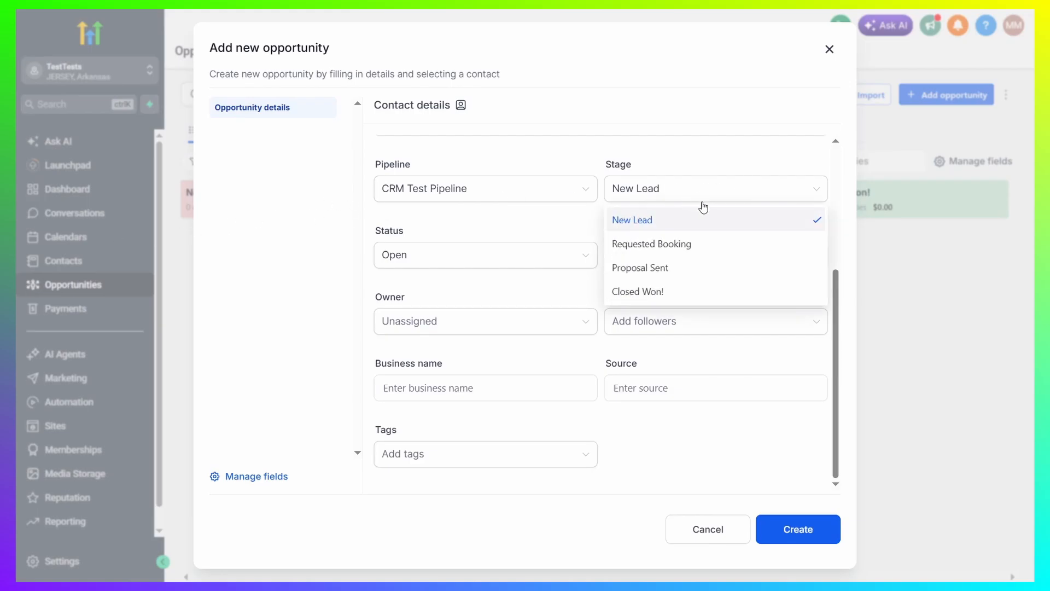
pyautogui.click(651, 269)
pyautogui.click(704, 203)
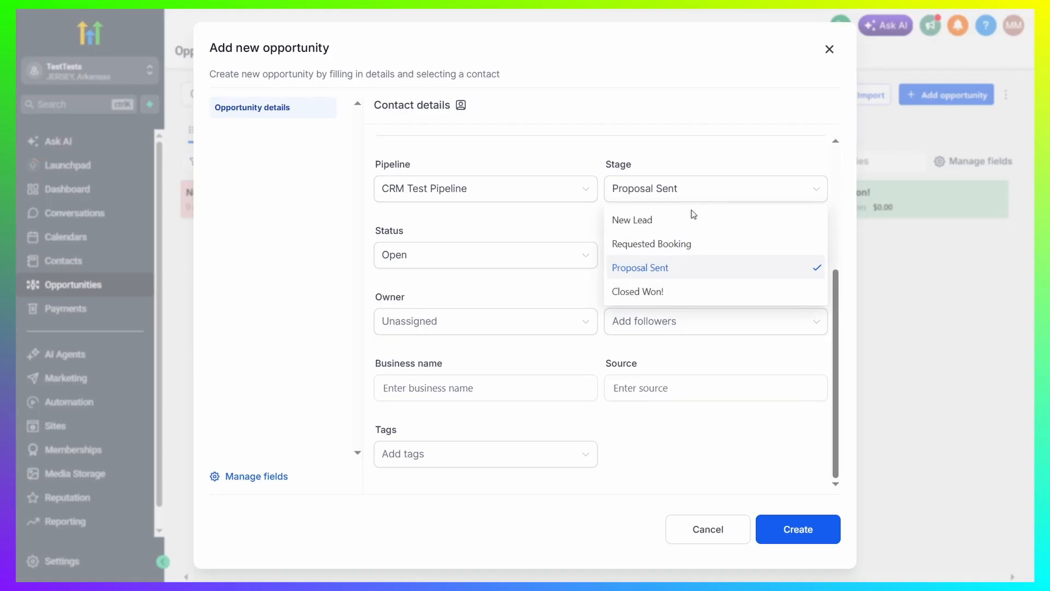
pyautogui.click(679, 221)
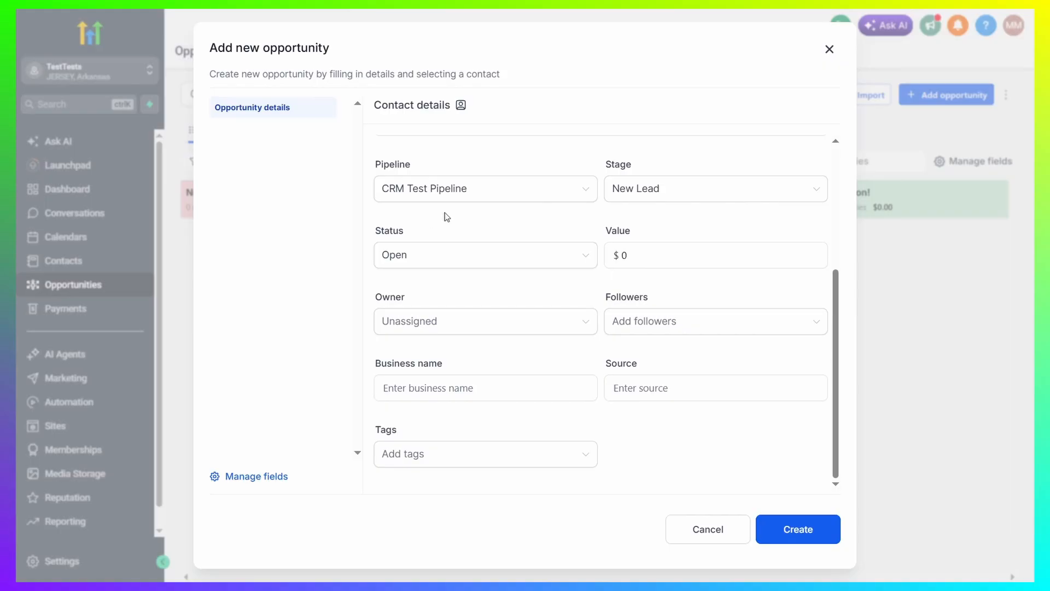
# Set the opportunity's value to $3000
pyautogui.click(727, 261)
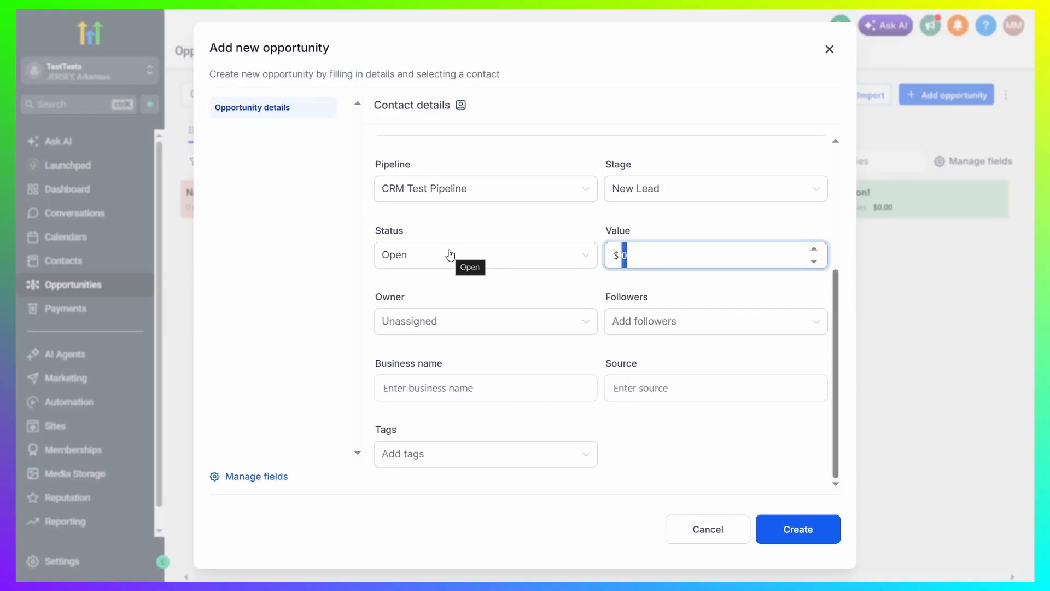
pyautogui.write('3000')
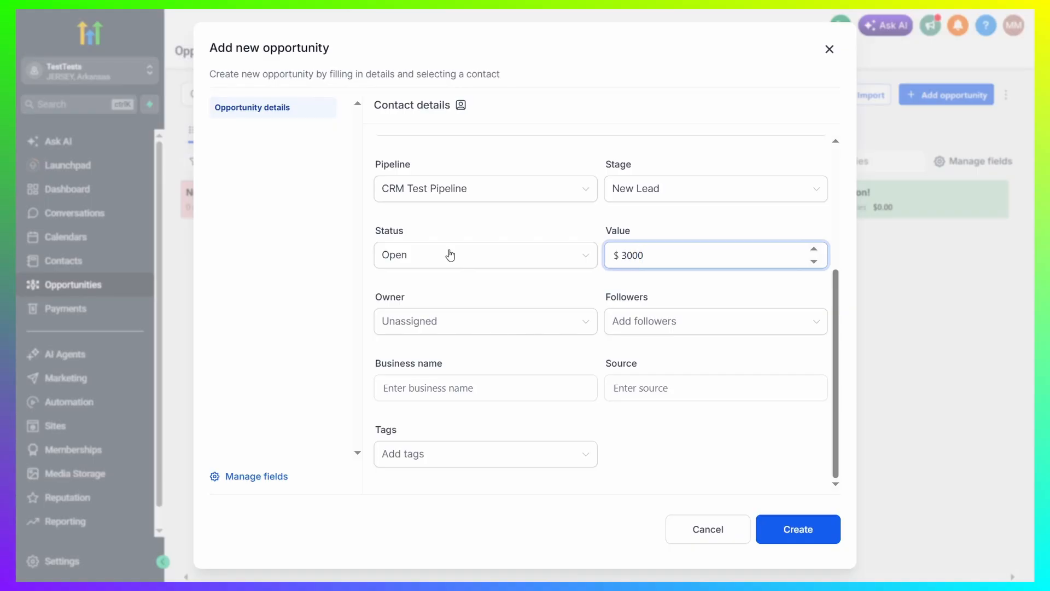
pyautogui.click(477, 226)
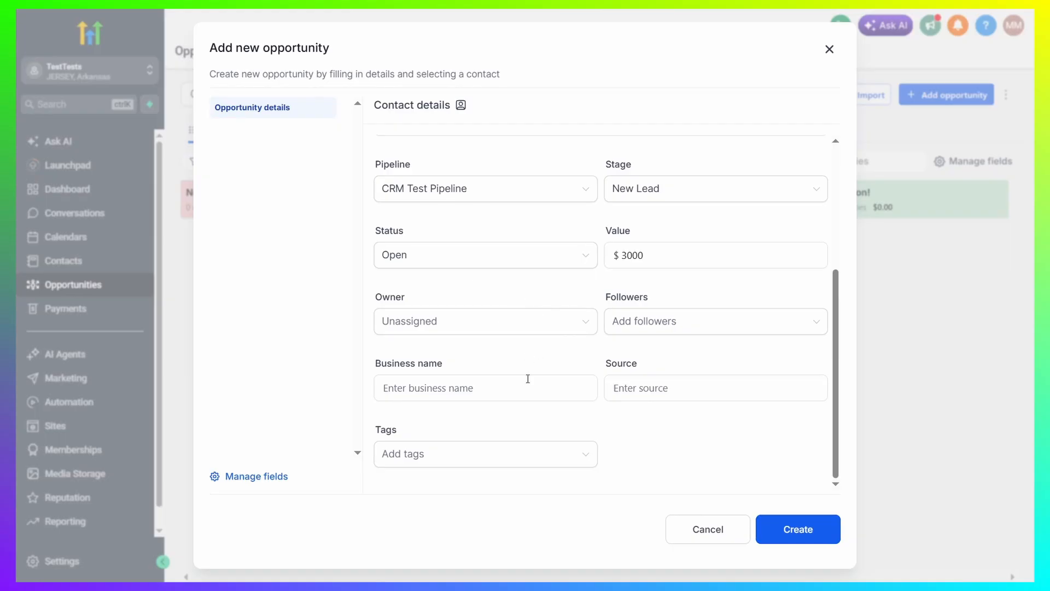
pyautogui.moveTo(606, 298); pyautogui.dragTo(681, 293)
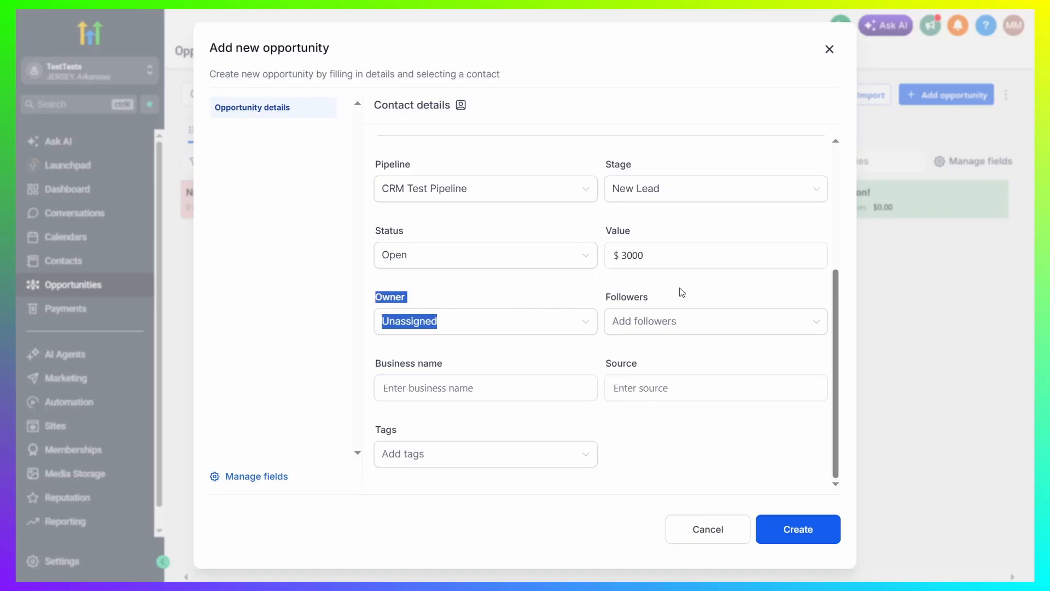
pyautogui.click(681, 293)
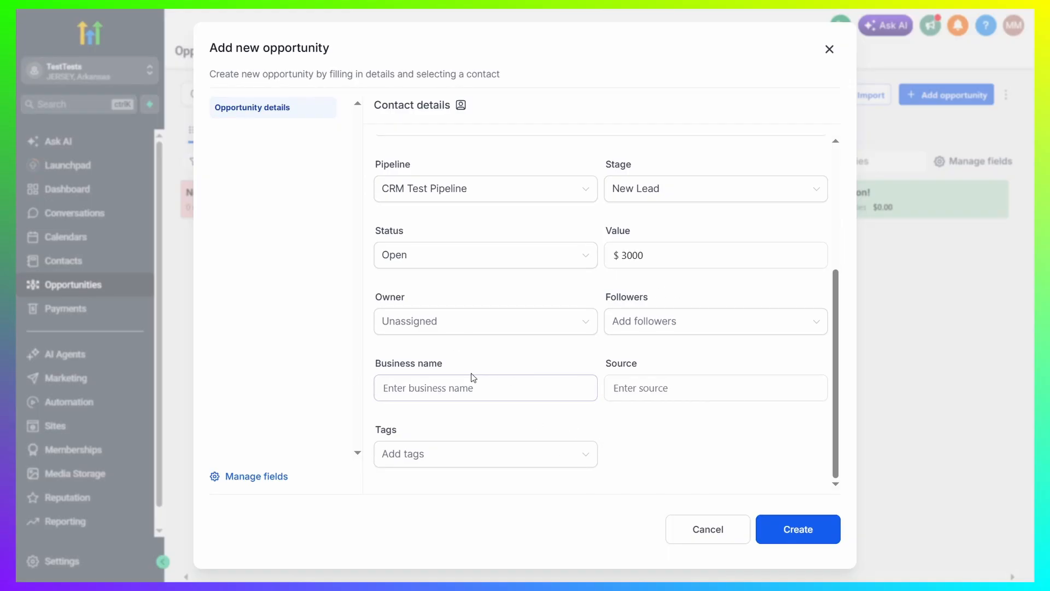
pyautogui.click(613, 394)
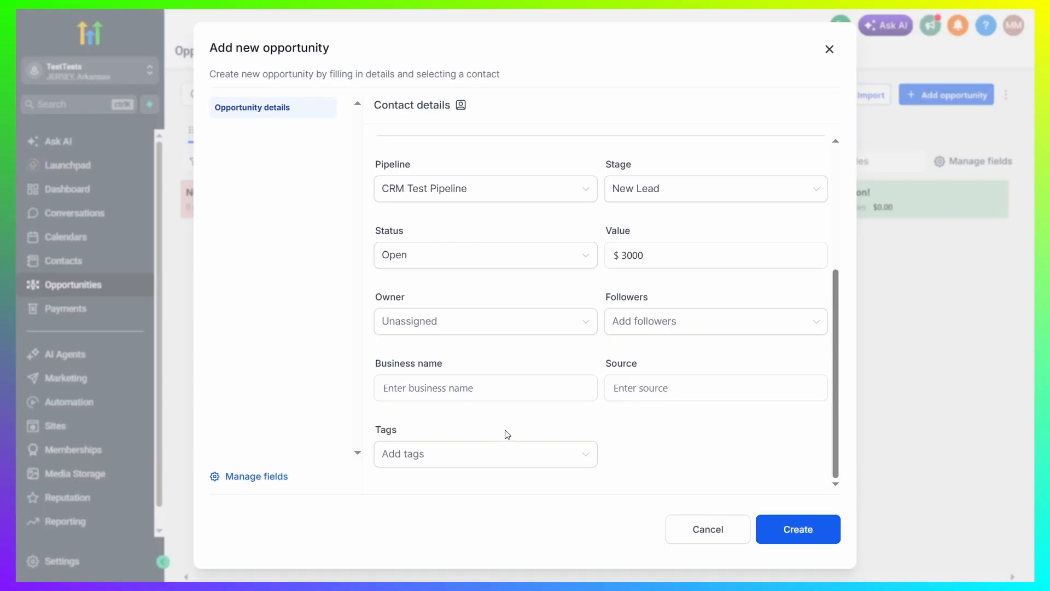
# Create the opportunity with the entered details and close its edit window
pyautogui.click(796, 534)
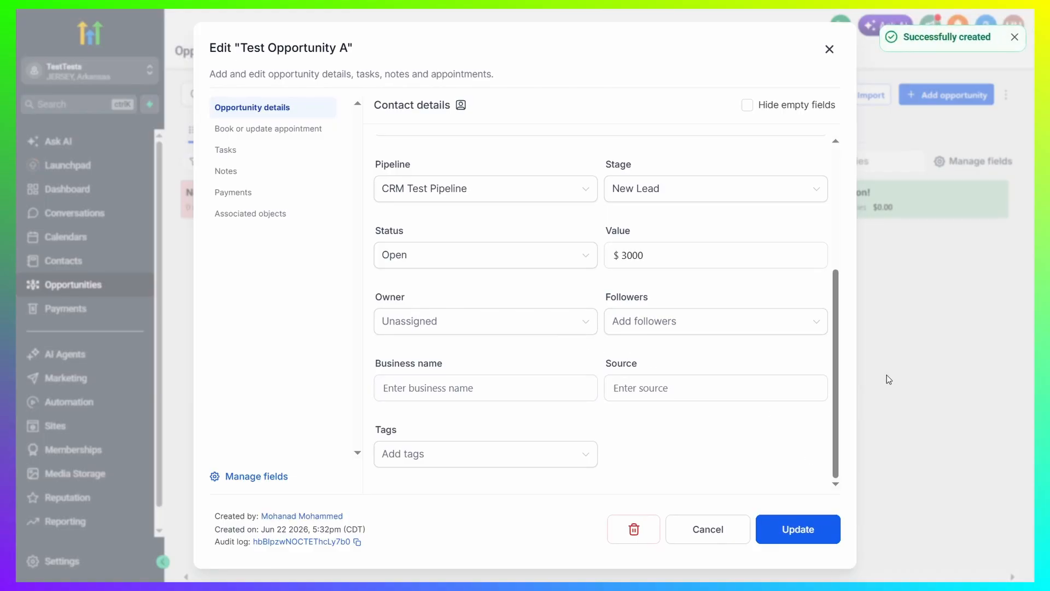
pyautogui.click(827, 50)
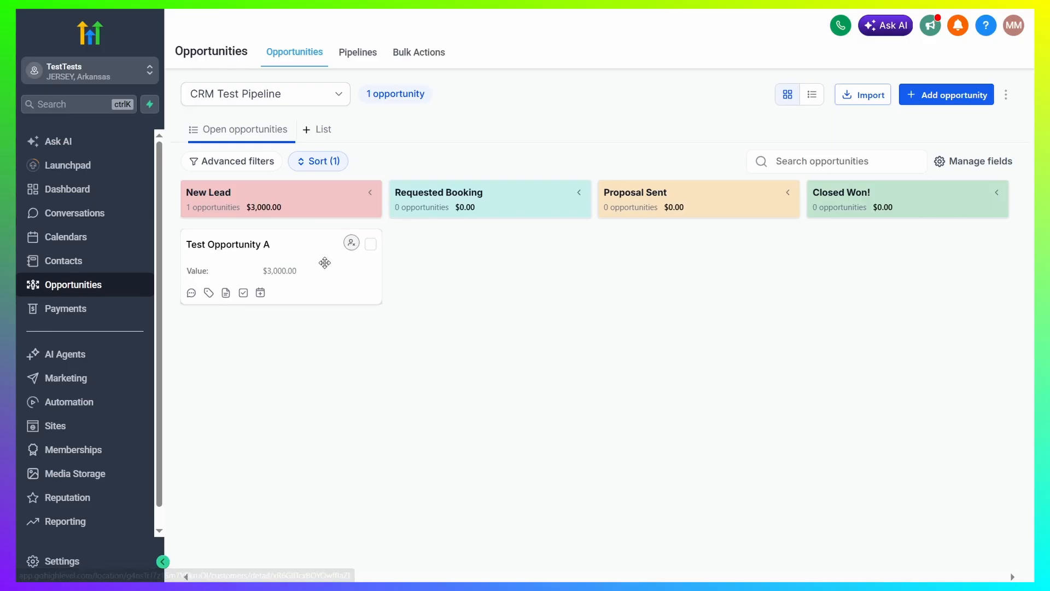
# Move Test Opportunity A and the $1,720 opportunity through the Requested Booking stage to Closed Won!
pyautogui.moveTo(323, 263); pyautogui.dragTo(485, 262)
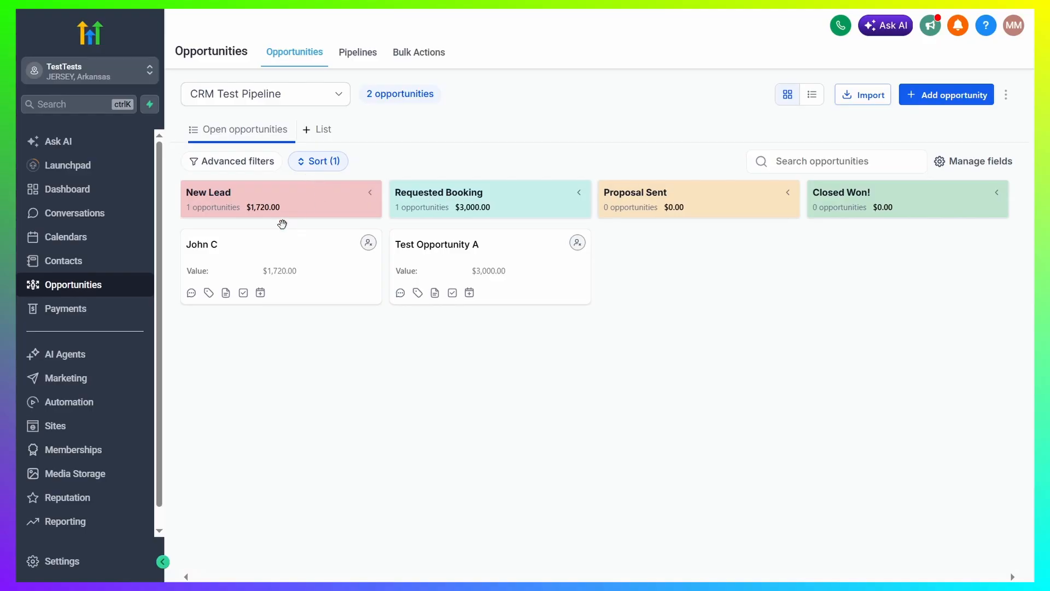
pyautogui.moveTo(280, 245); pyautogui.dragTo(462, 323)
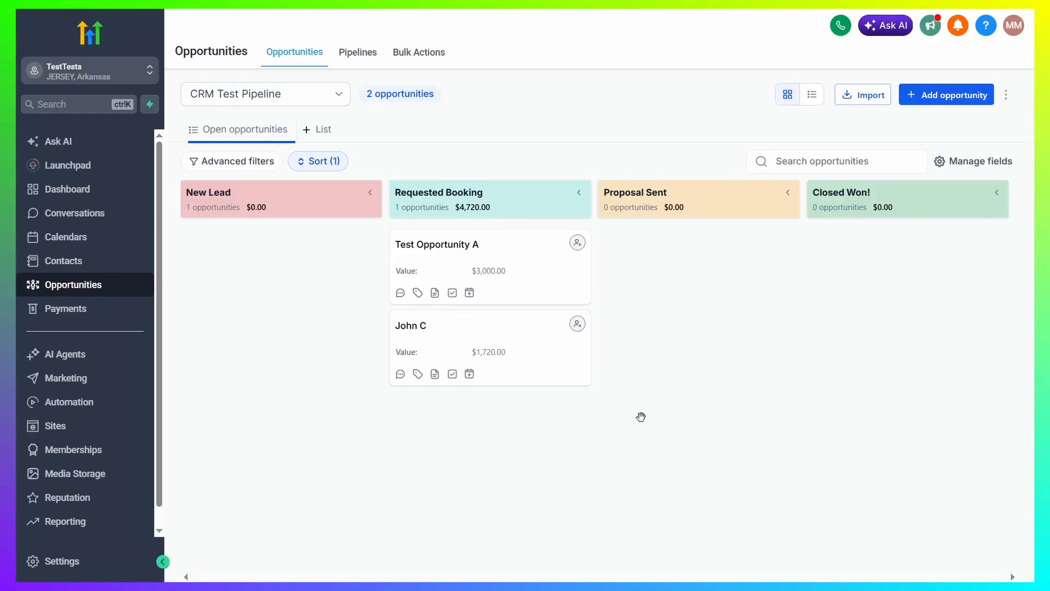
pyautogui.moveTo(543, 253); pyautogui.dragTo(837, 257)
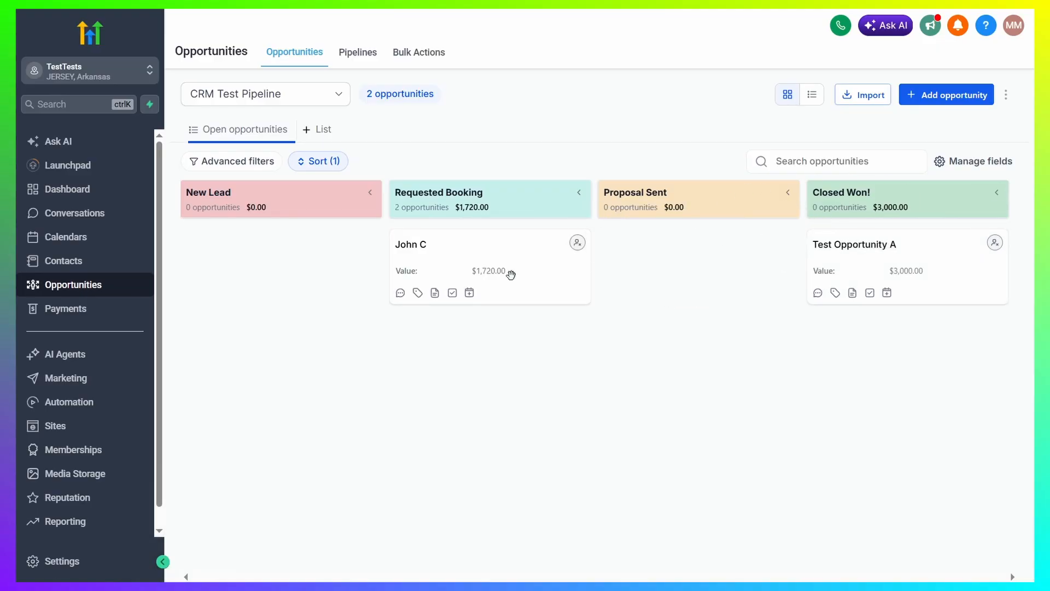
pyautogui.moveTo(479, 253); pyautogui.dragTo(896, 344)
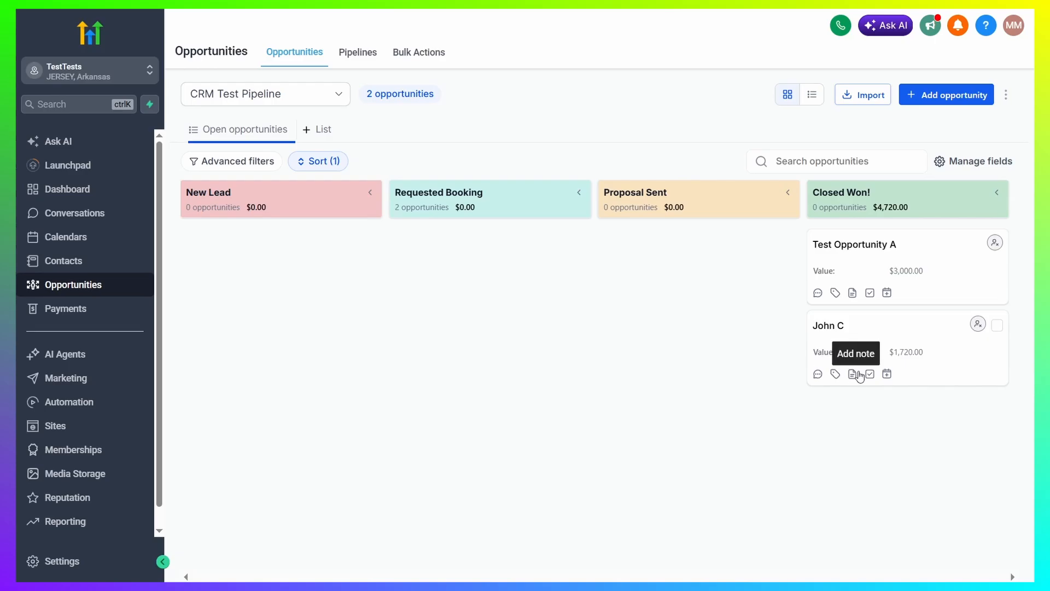
# Examine the new-task form of the $1,720 opportunity, including title, due date, recurrence and assignee options, and close it without saving
pyautogui.click(870, 374)
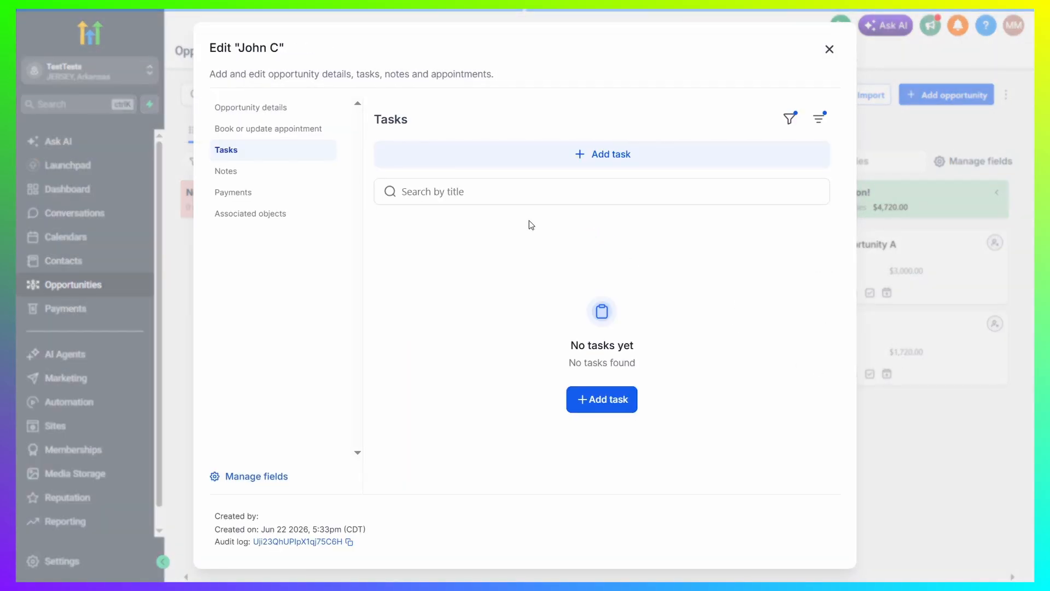
pyautogui.click(596, 395)
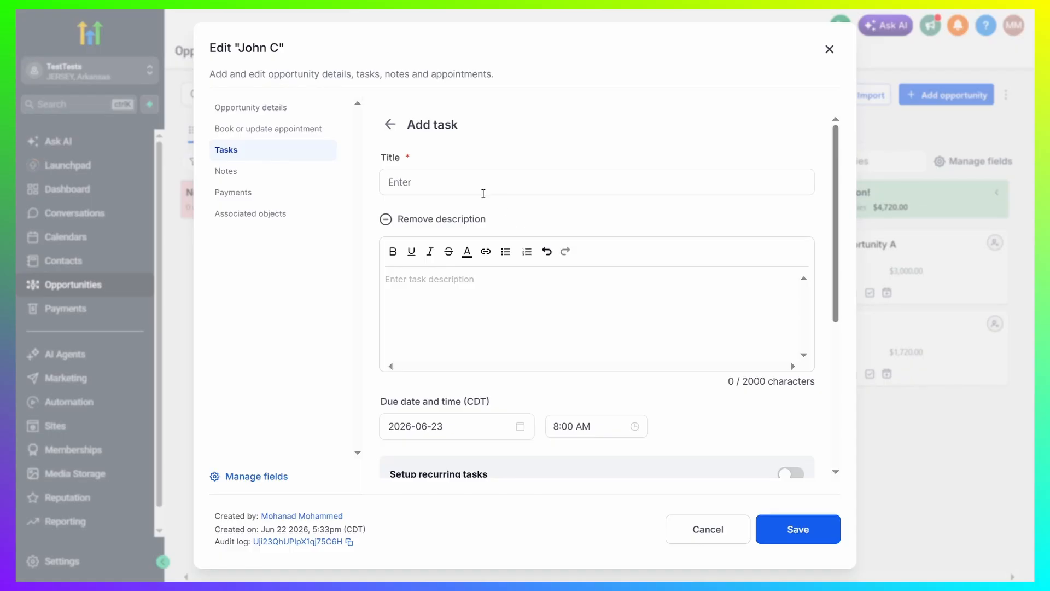
pyautogui.click(449, 182)
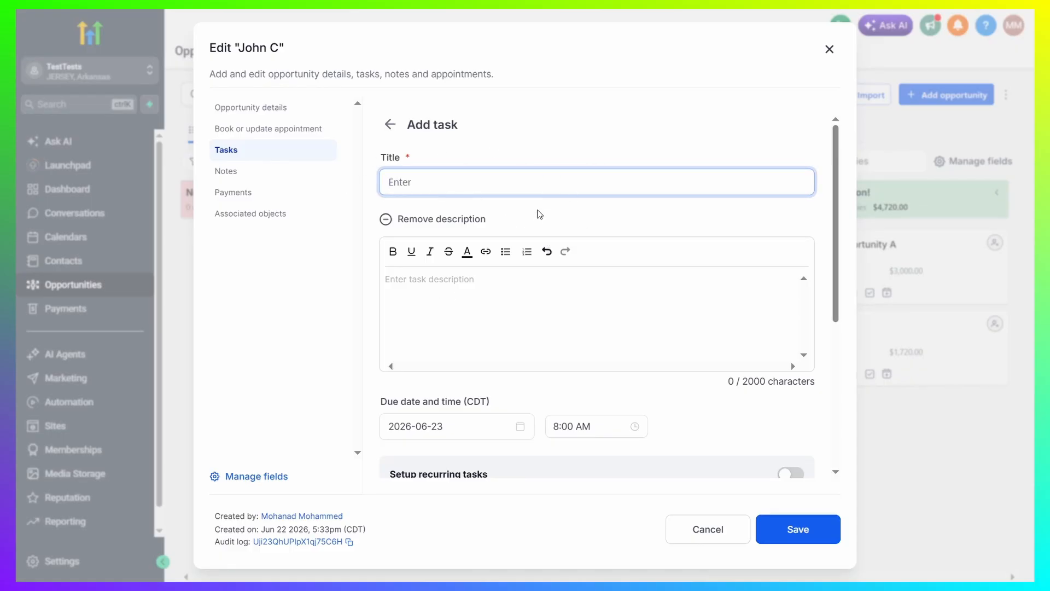
pyautogui.scroll(-4, 425, 389)
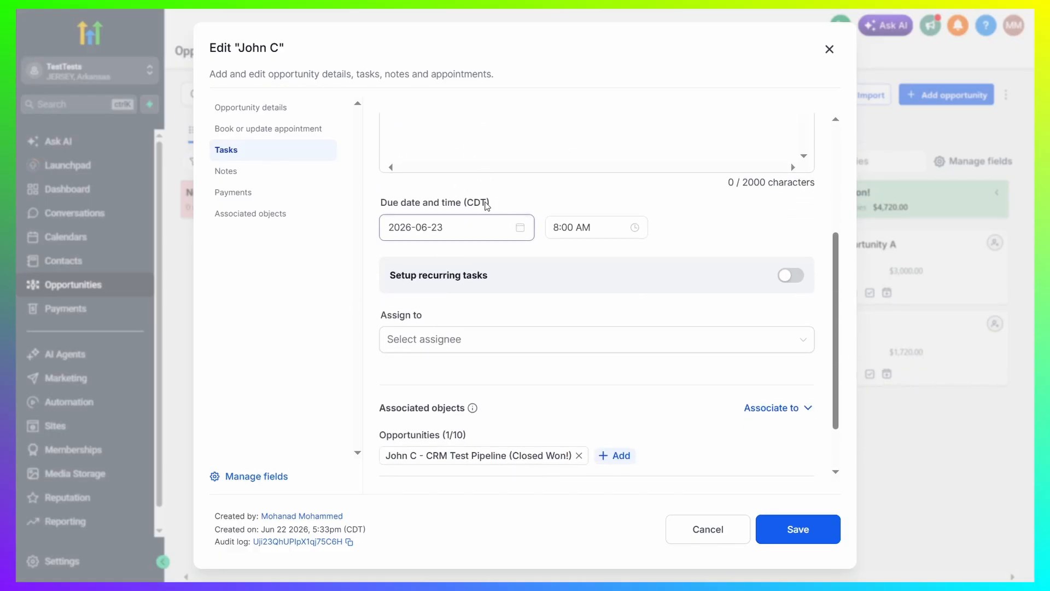
pyautogui.scroll(3, 531, 331)
pyautogui.scroll(-3, 427, 362)
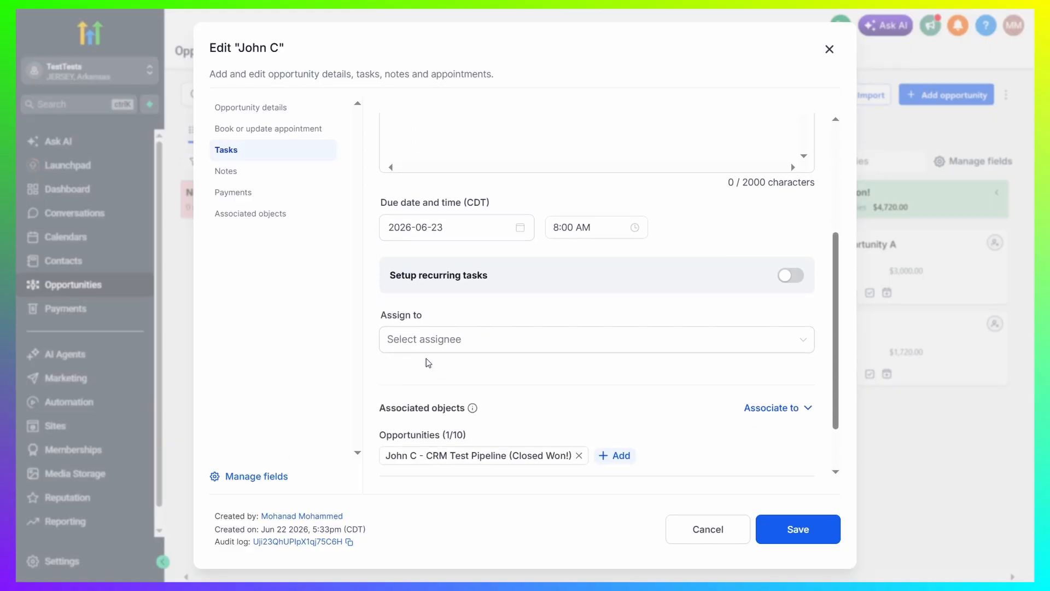
pyautogui.moveTo(381, 322); pyautogui.dragTo(453, 321)
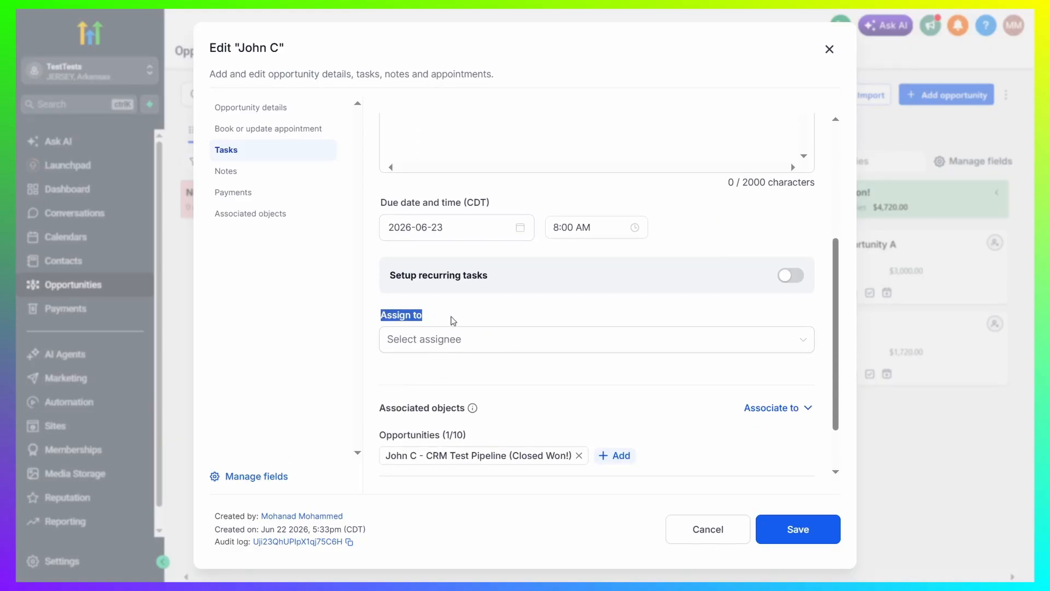
pyautogui.click(505, 299)
pyautogui.click(829, 49)
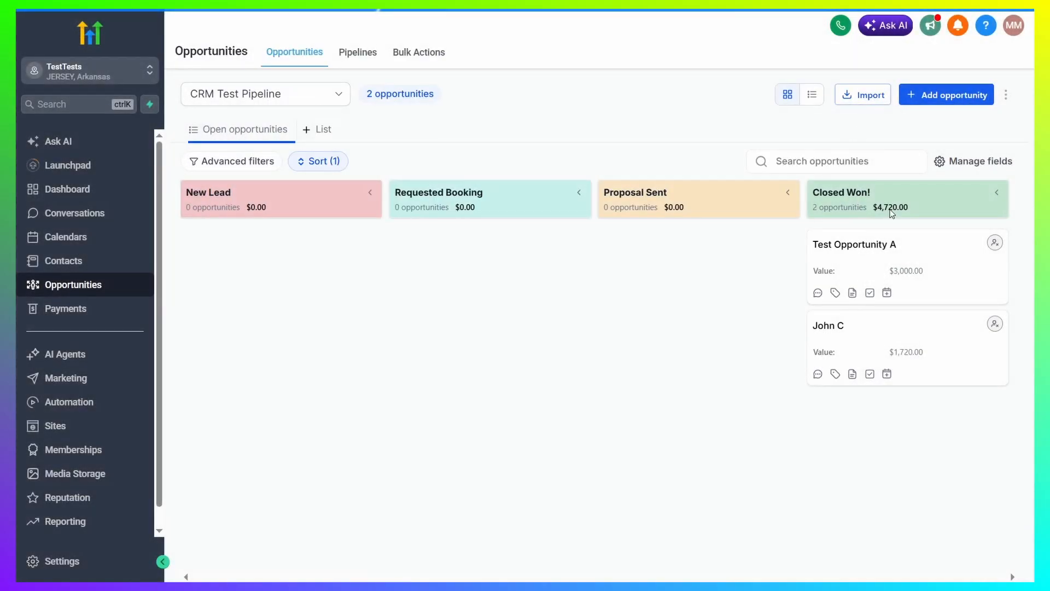
# Move Test Opportunity A back to the Proposal Sent stage and return it to Closed Won!
pyautogui.moveTo(885, 253); pyautogui.dragTo(722, 249)
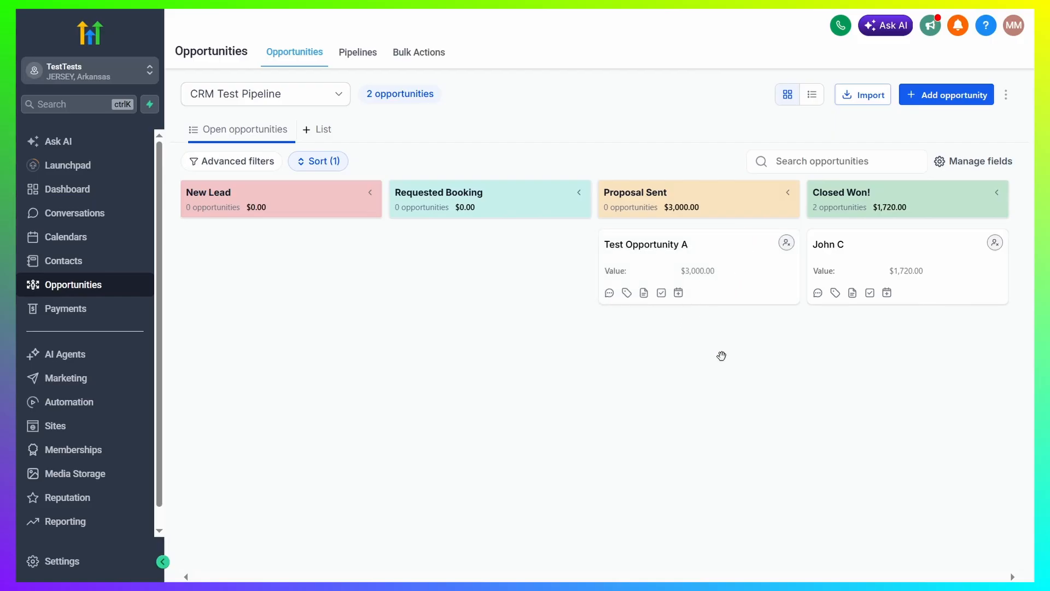
pyautogui.moveTo(779, 243); pyautogui.dragTo(941, 335)
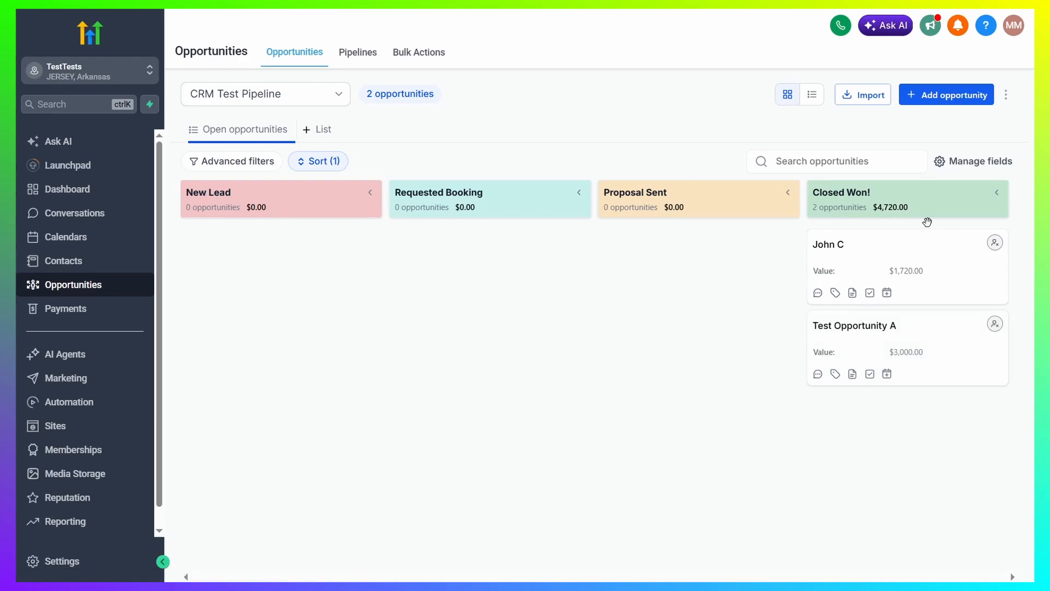